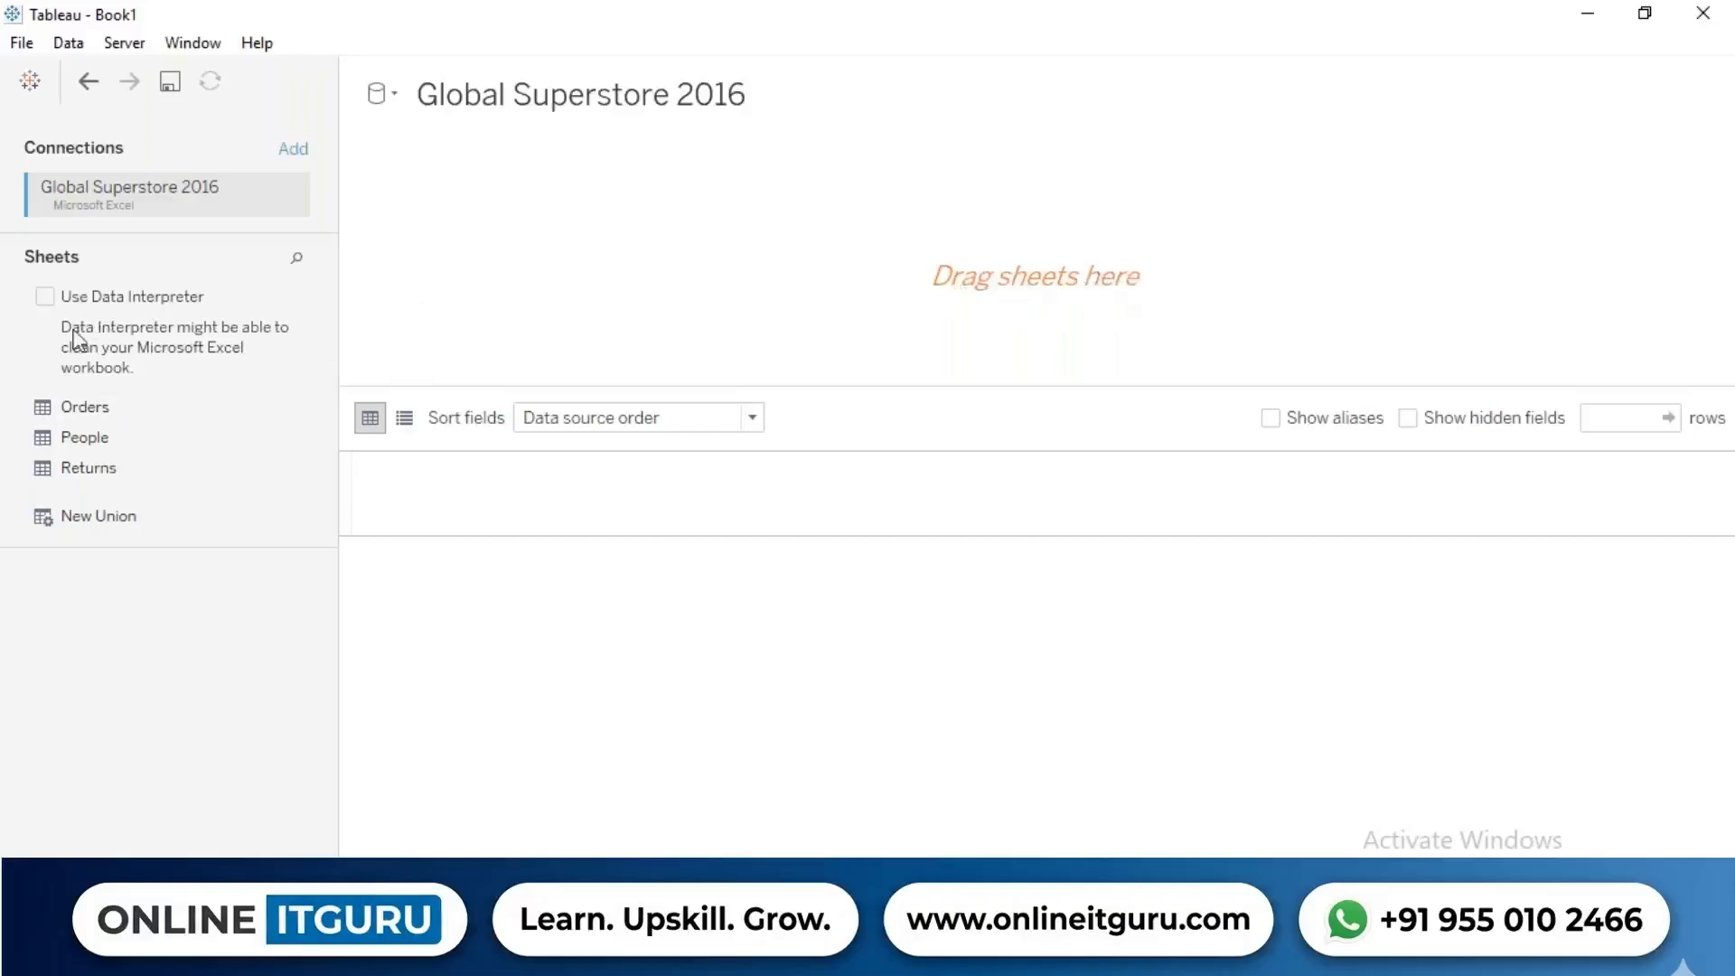
# Step: Add the Orders sheet to the data source canvas
pyautogui.moveTo(99, 417); pyautogui.dragTo(671, 258)
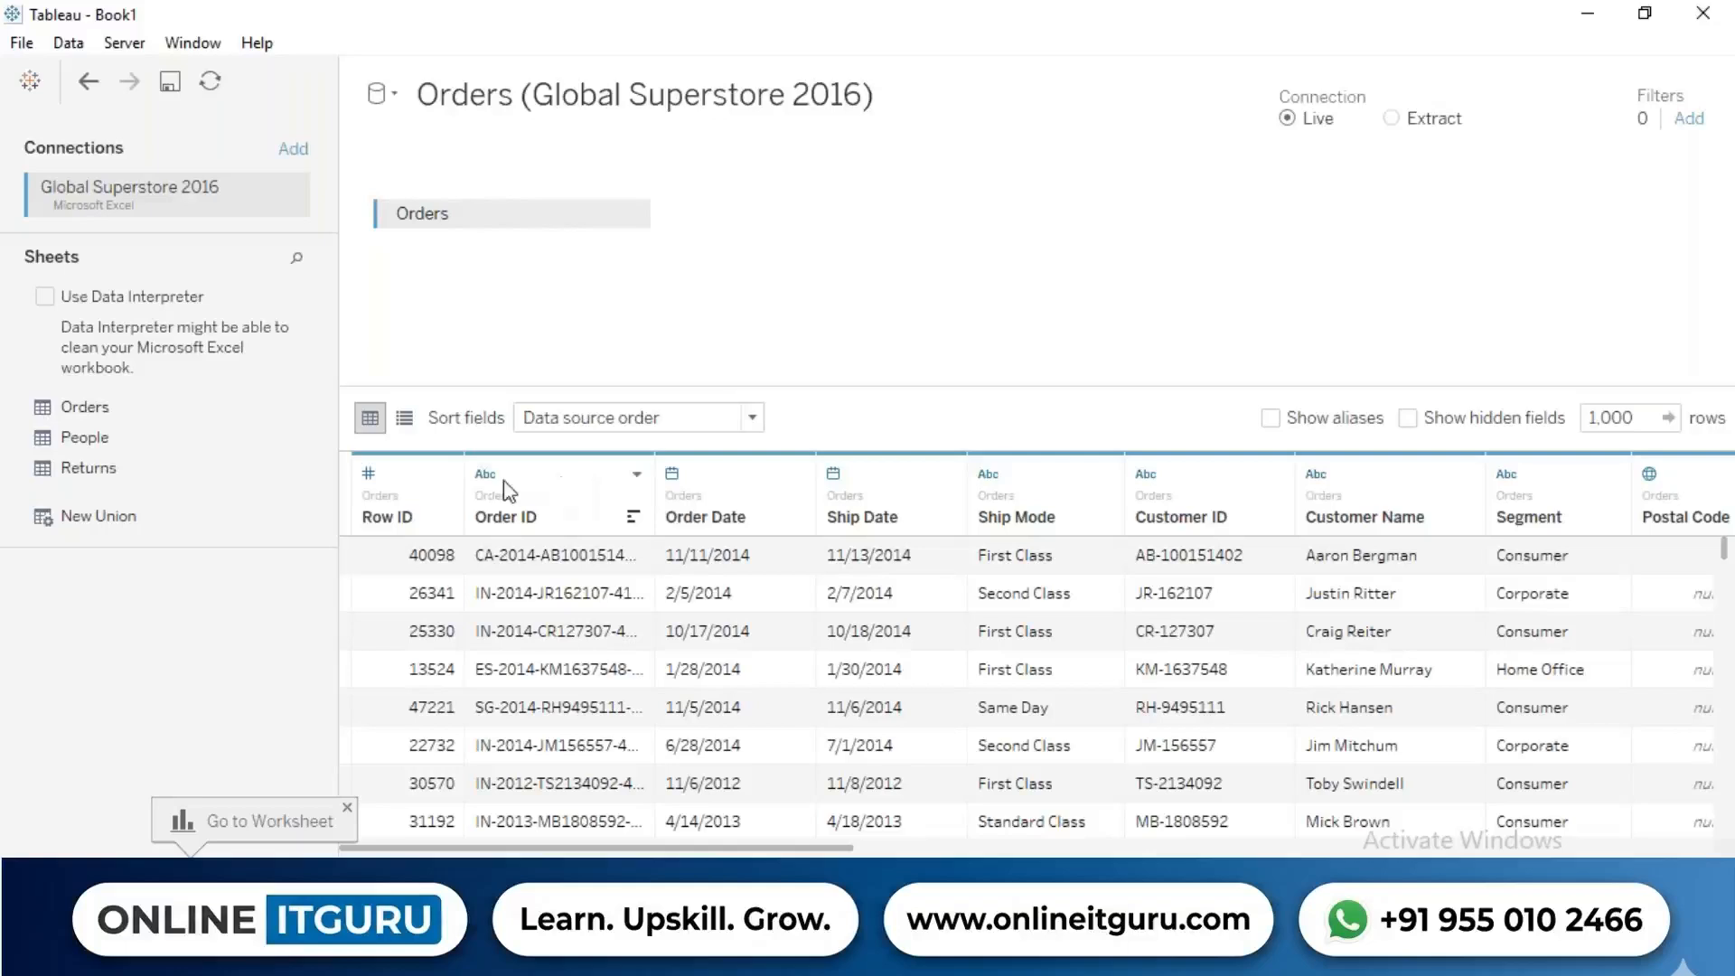
# Step: Examine the data type options of the Row ID, Order ID and Order Date columns, leaving each type as it is
pyautogui.click(367, 473)
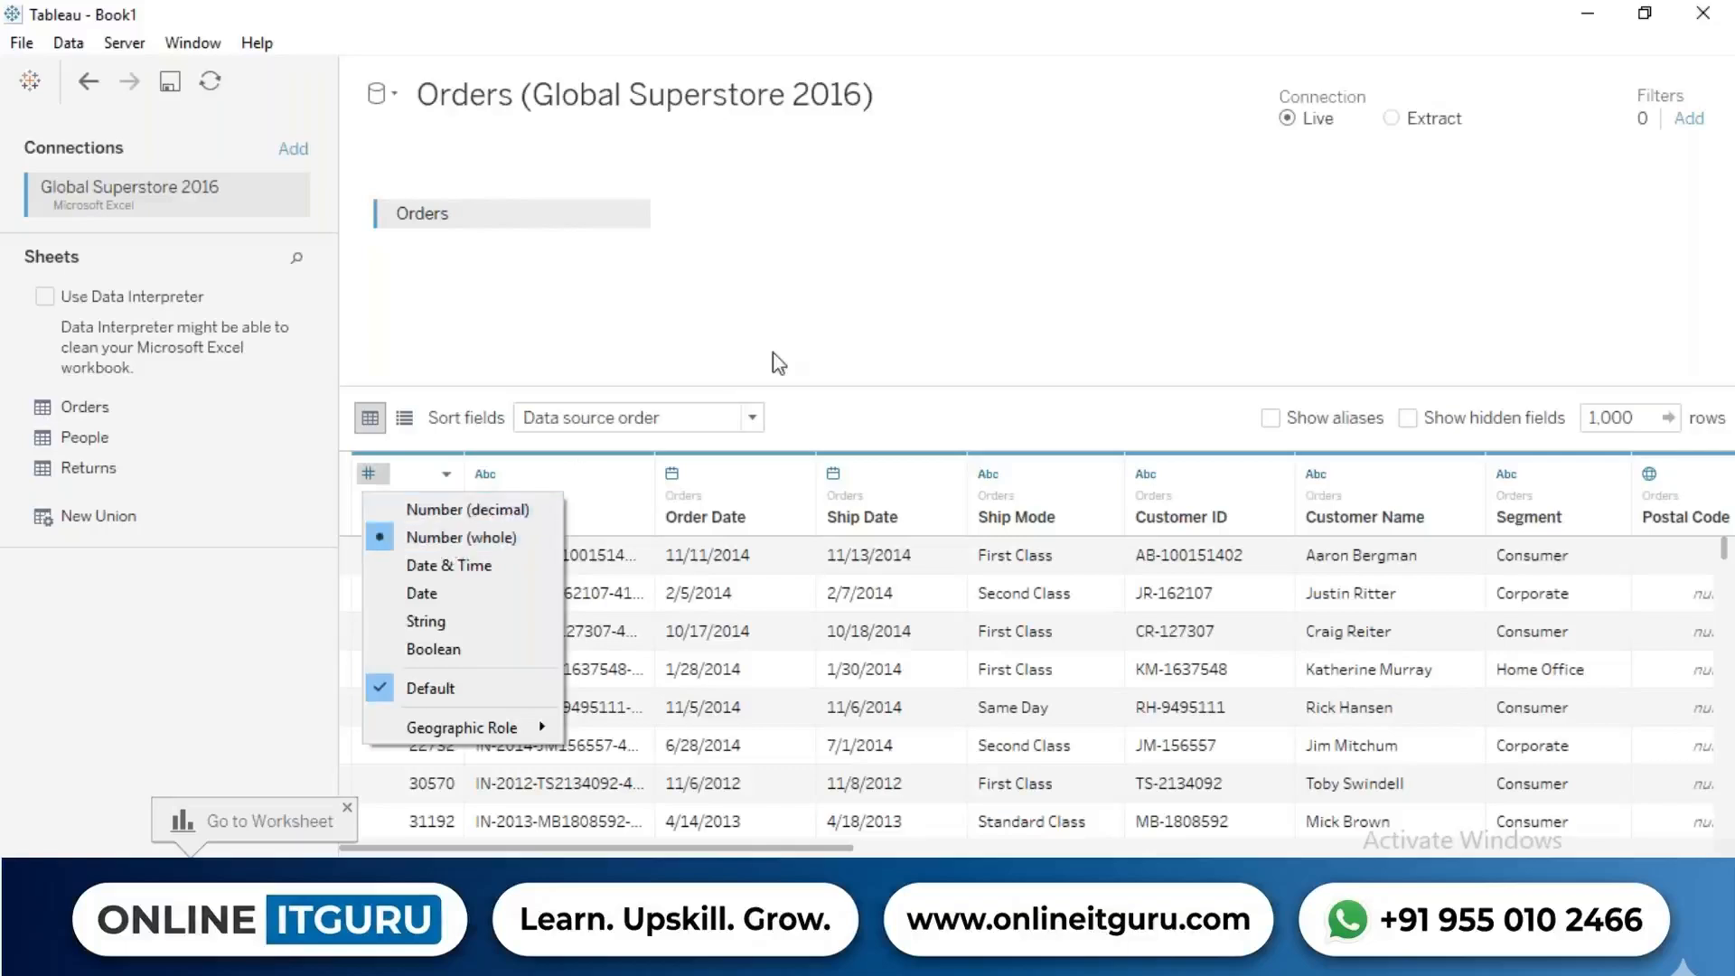
pyautogui.click(759, 372)
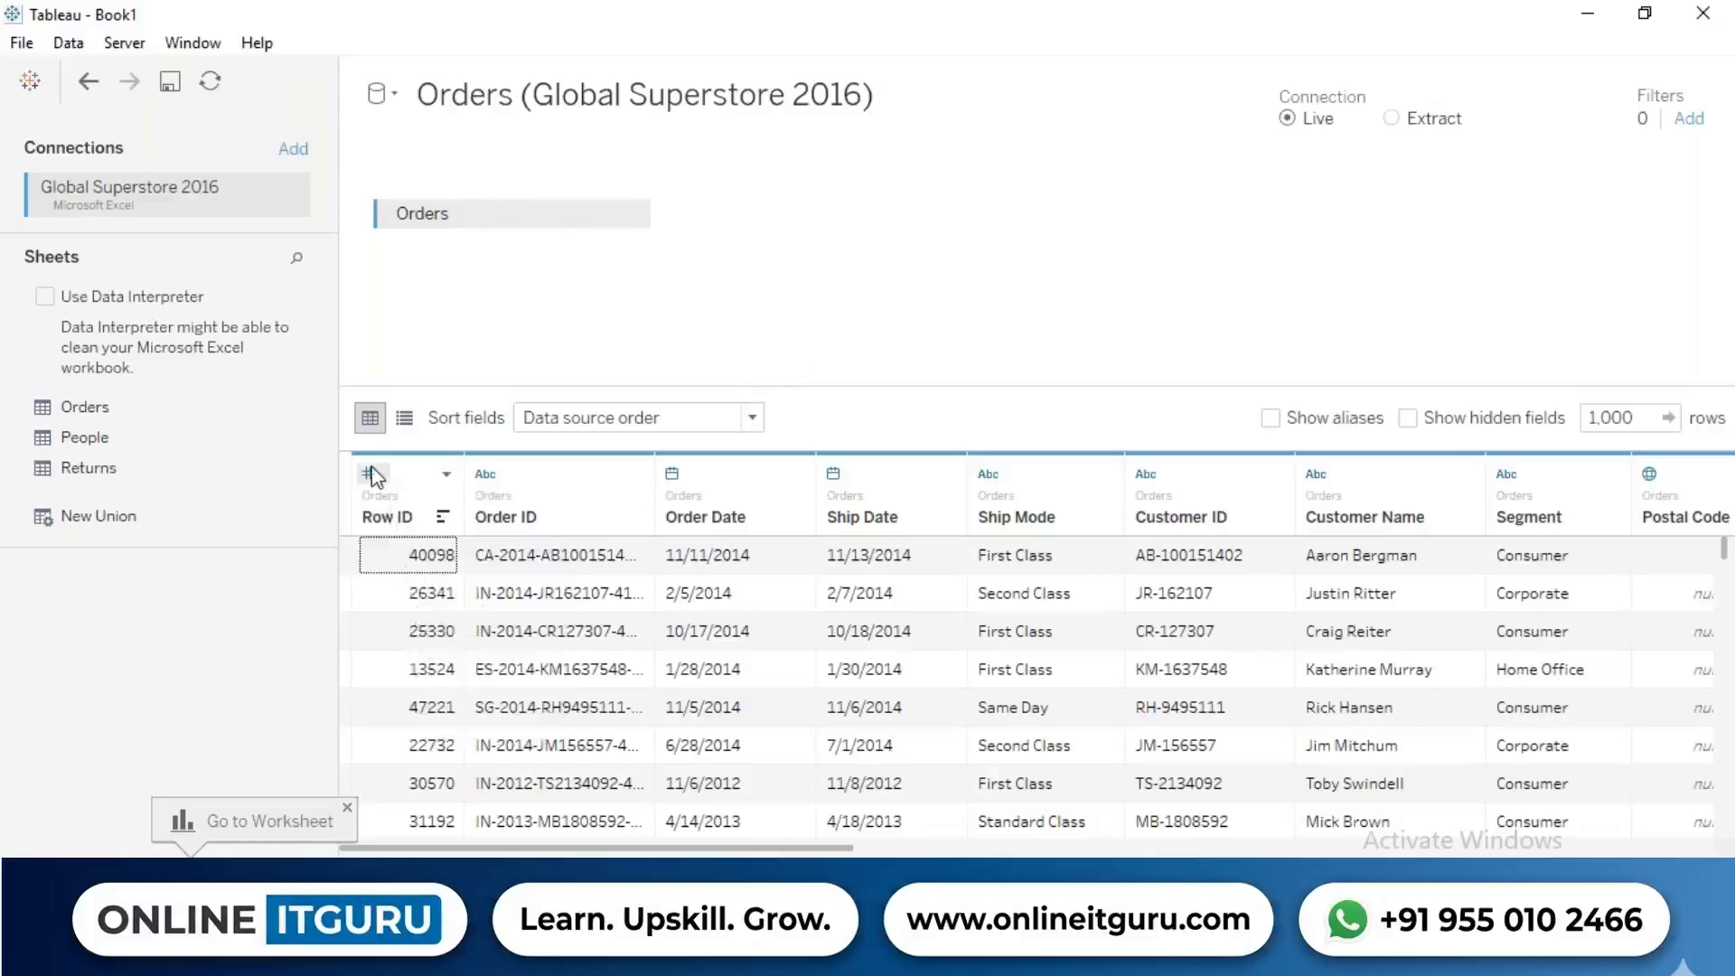
pyautogui.click(487, 476)
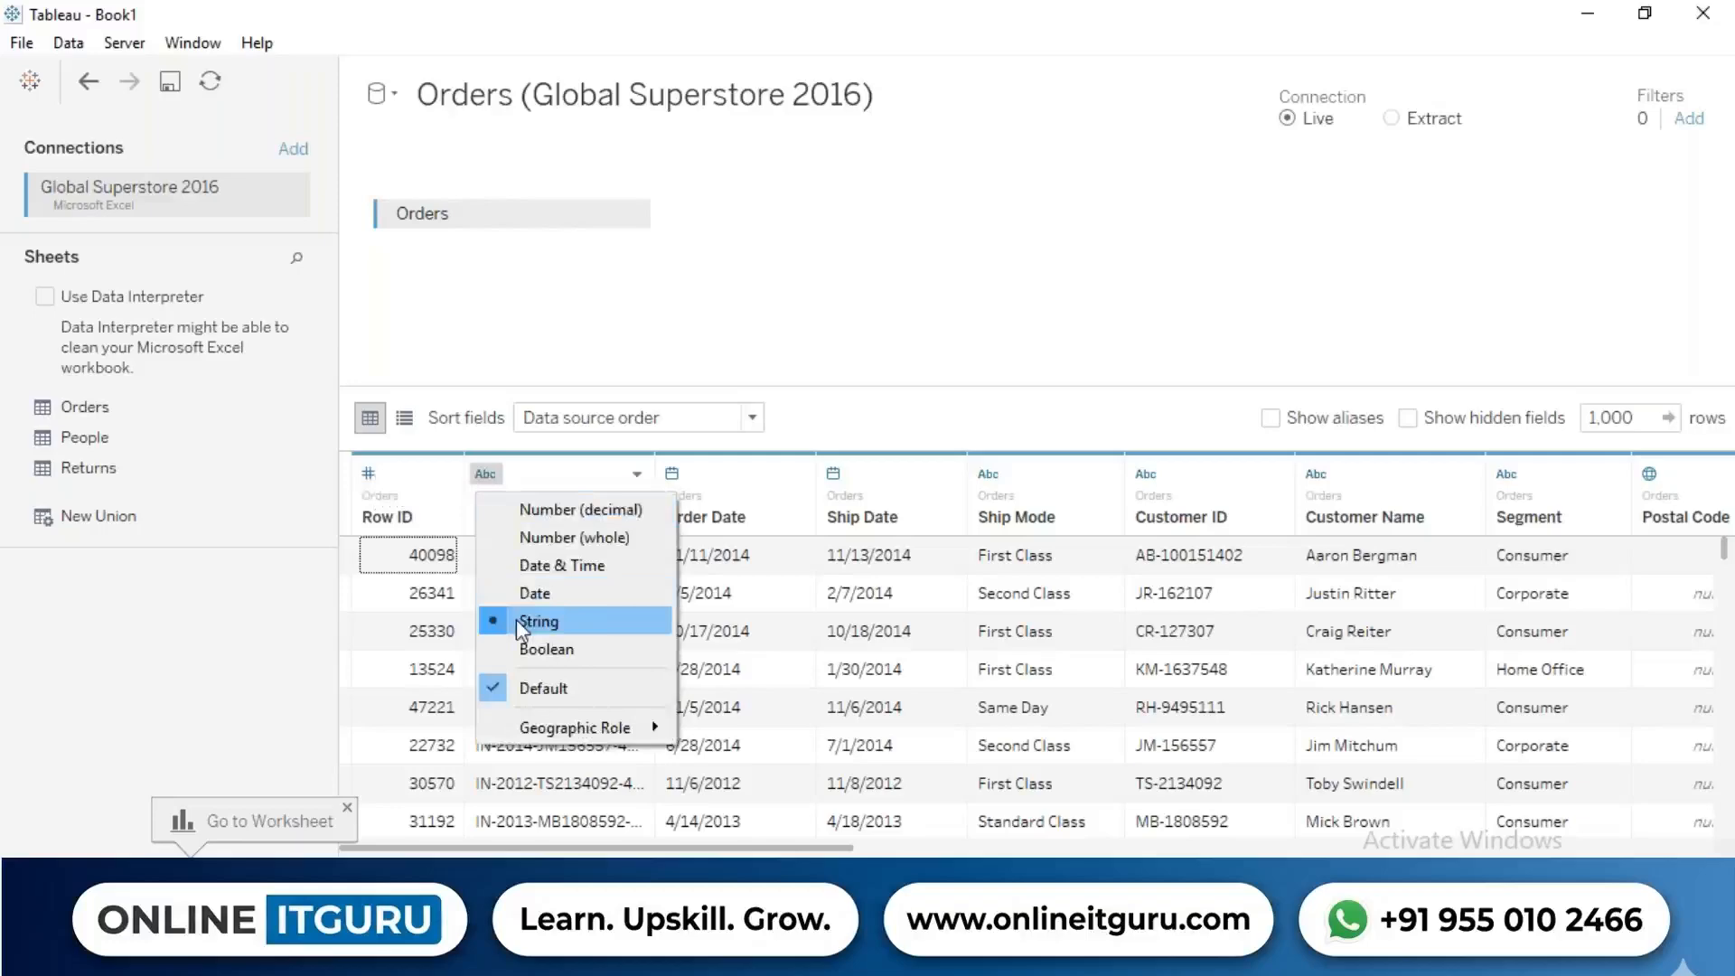
pyautogui.click(758, 374)
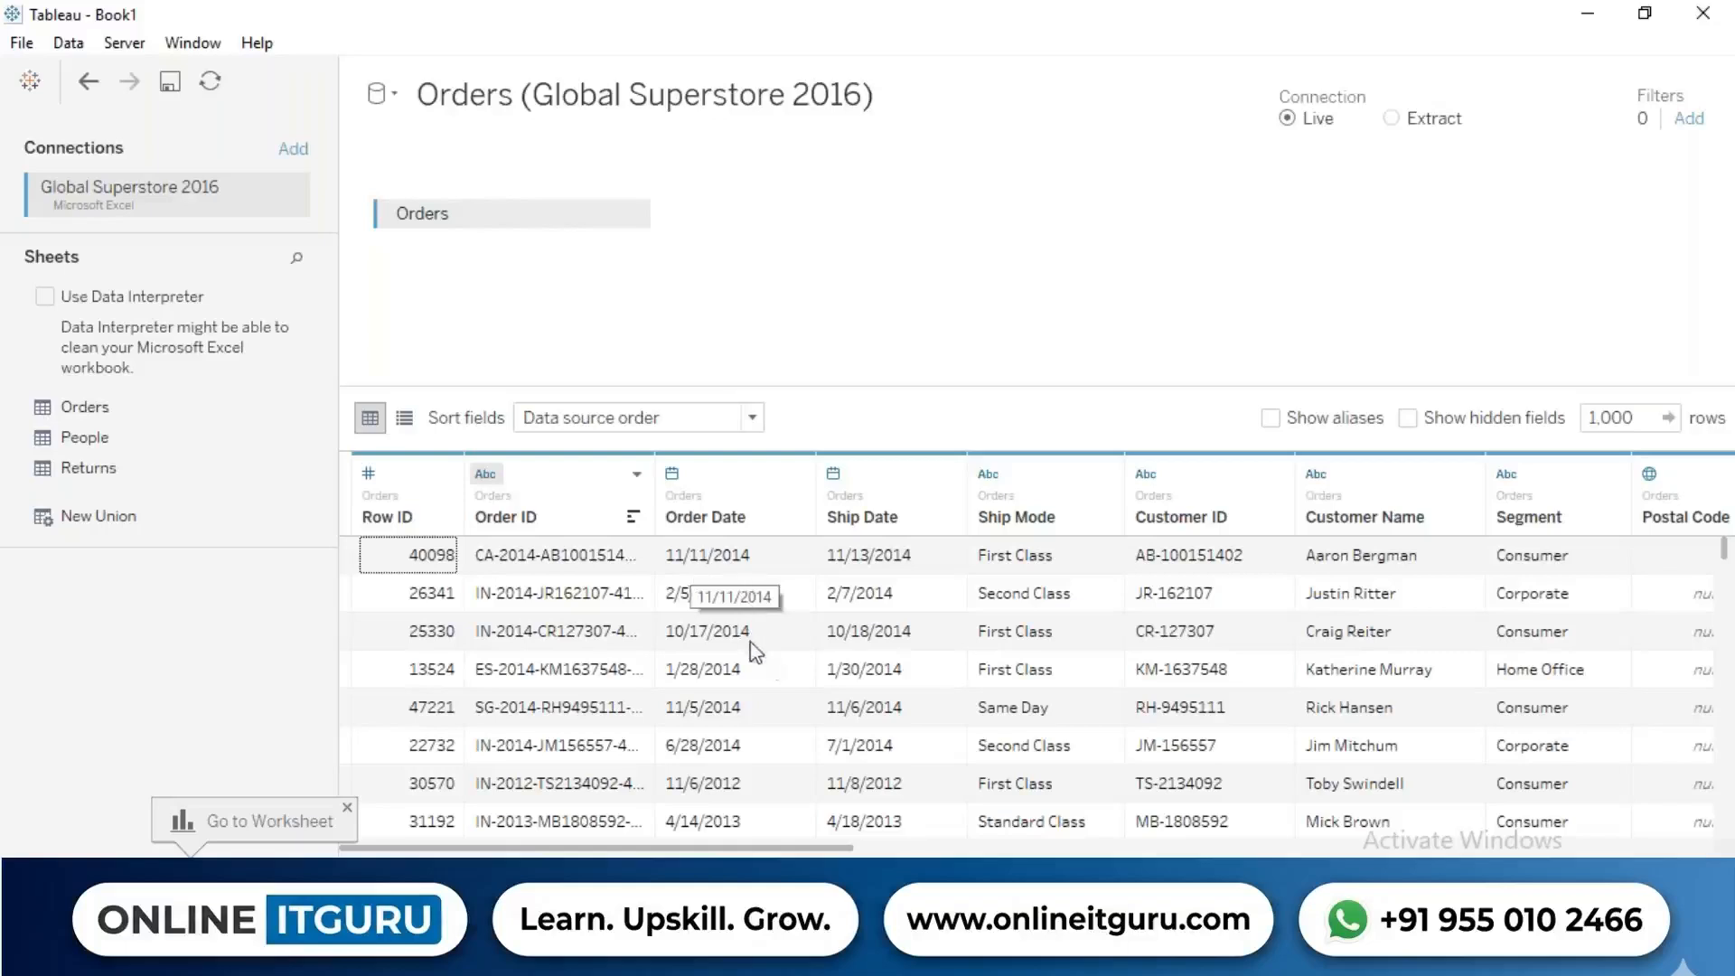
pyautogui.scroll(-1, 770, 669)
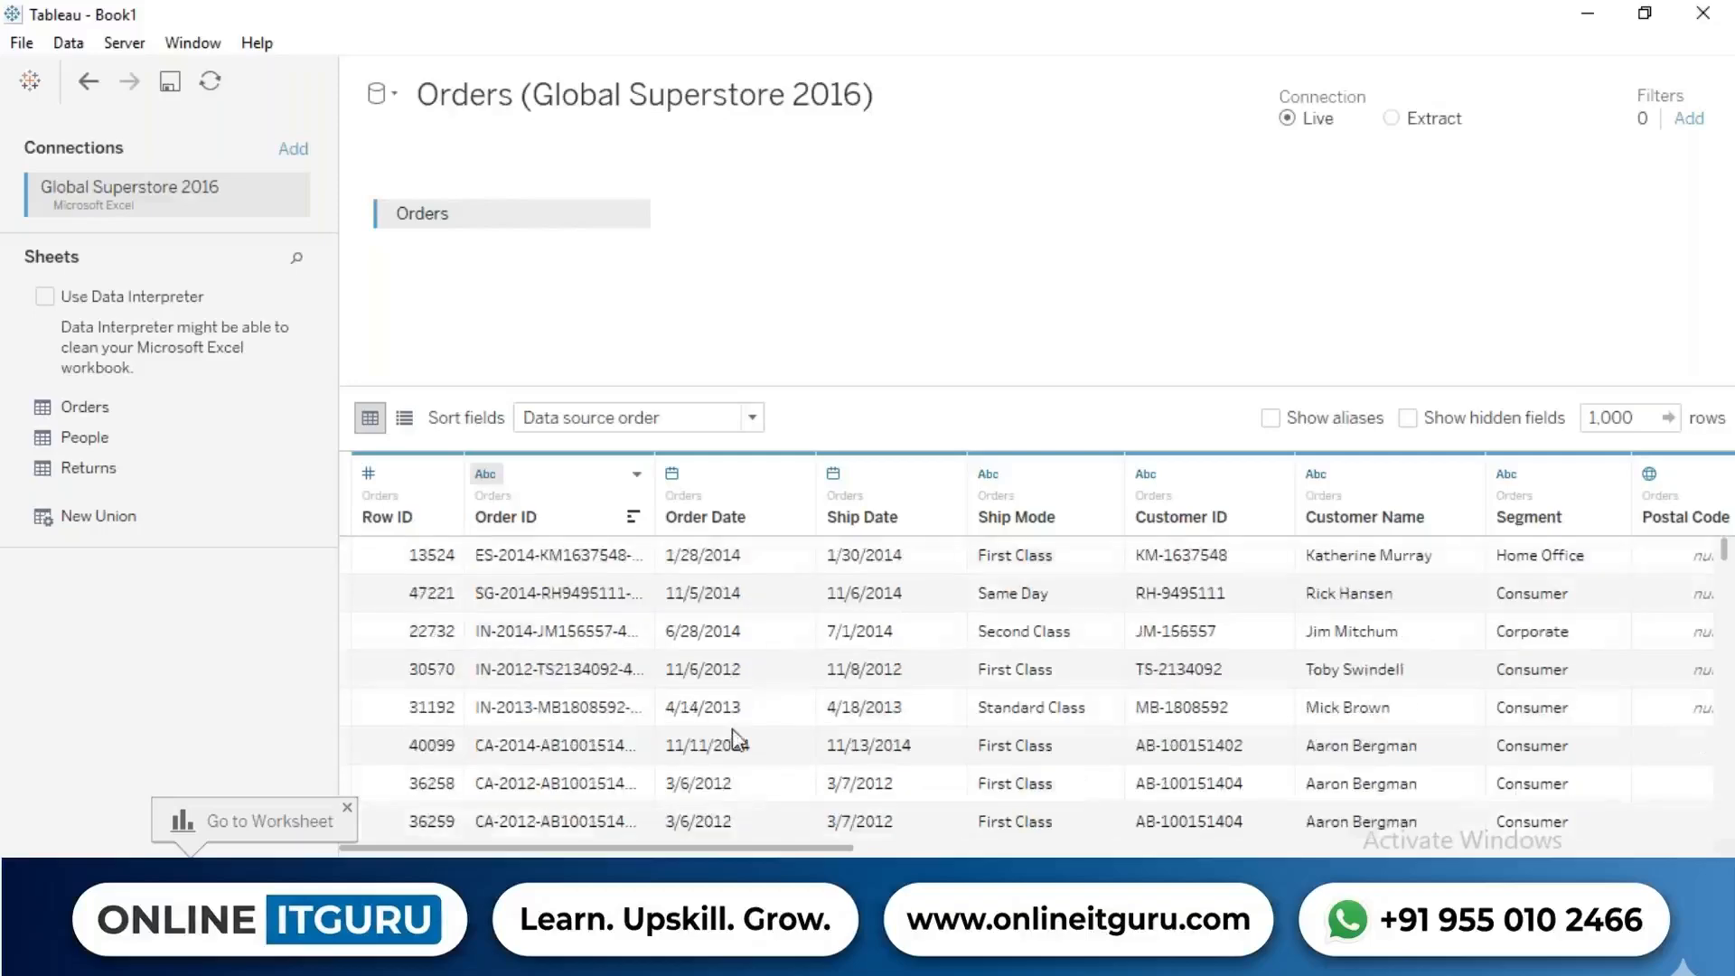
pyautogui.scroll(1, 736, 741)
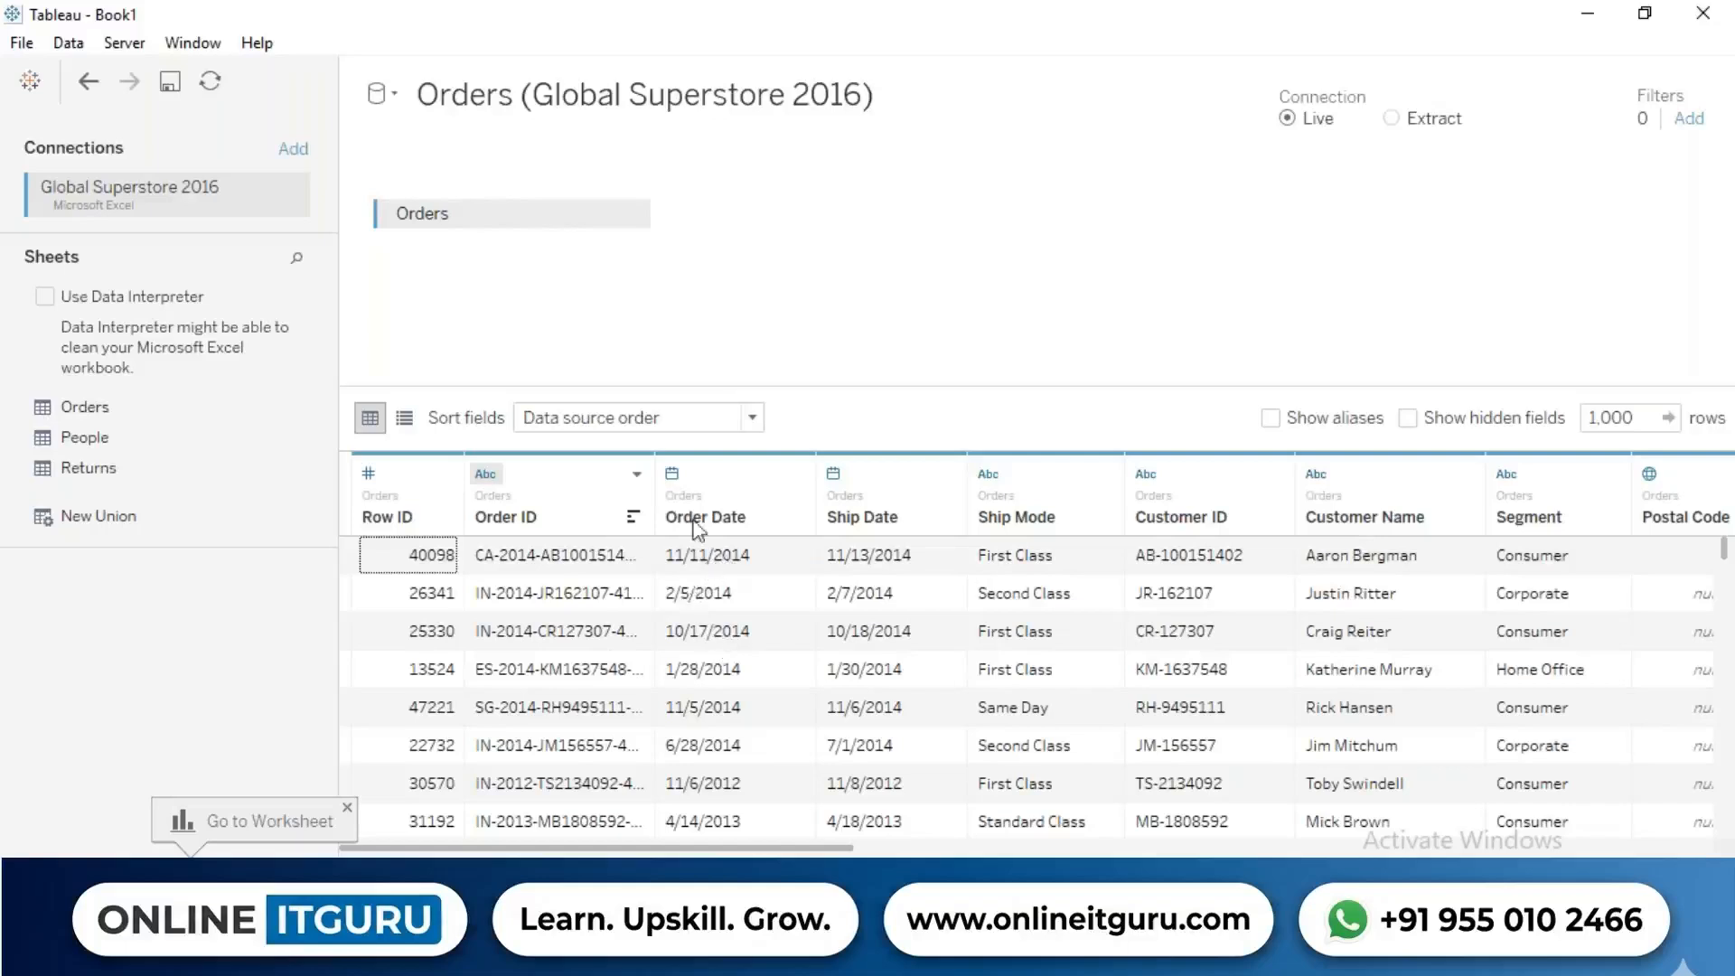
pyautogui.click(672, 474)
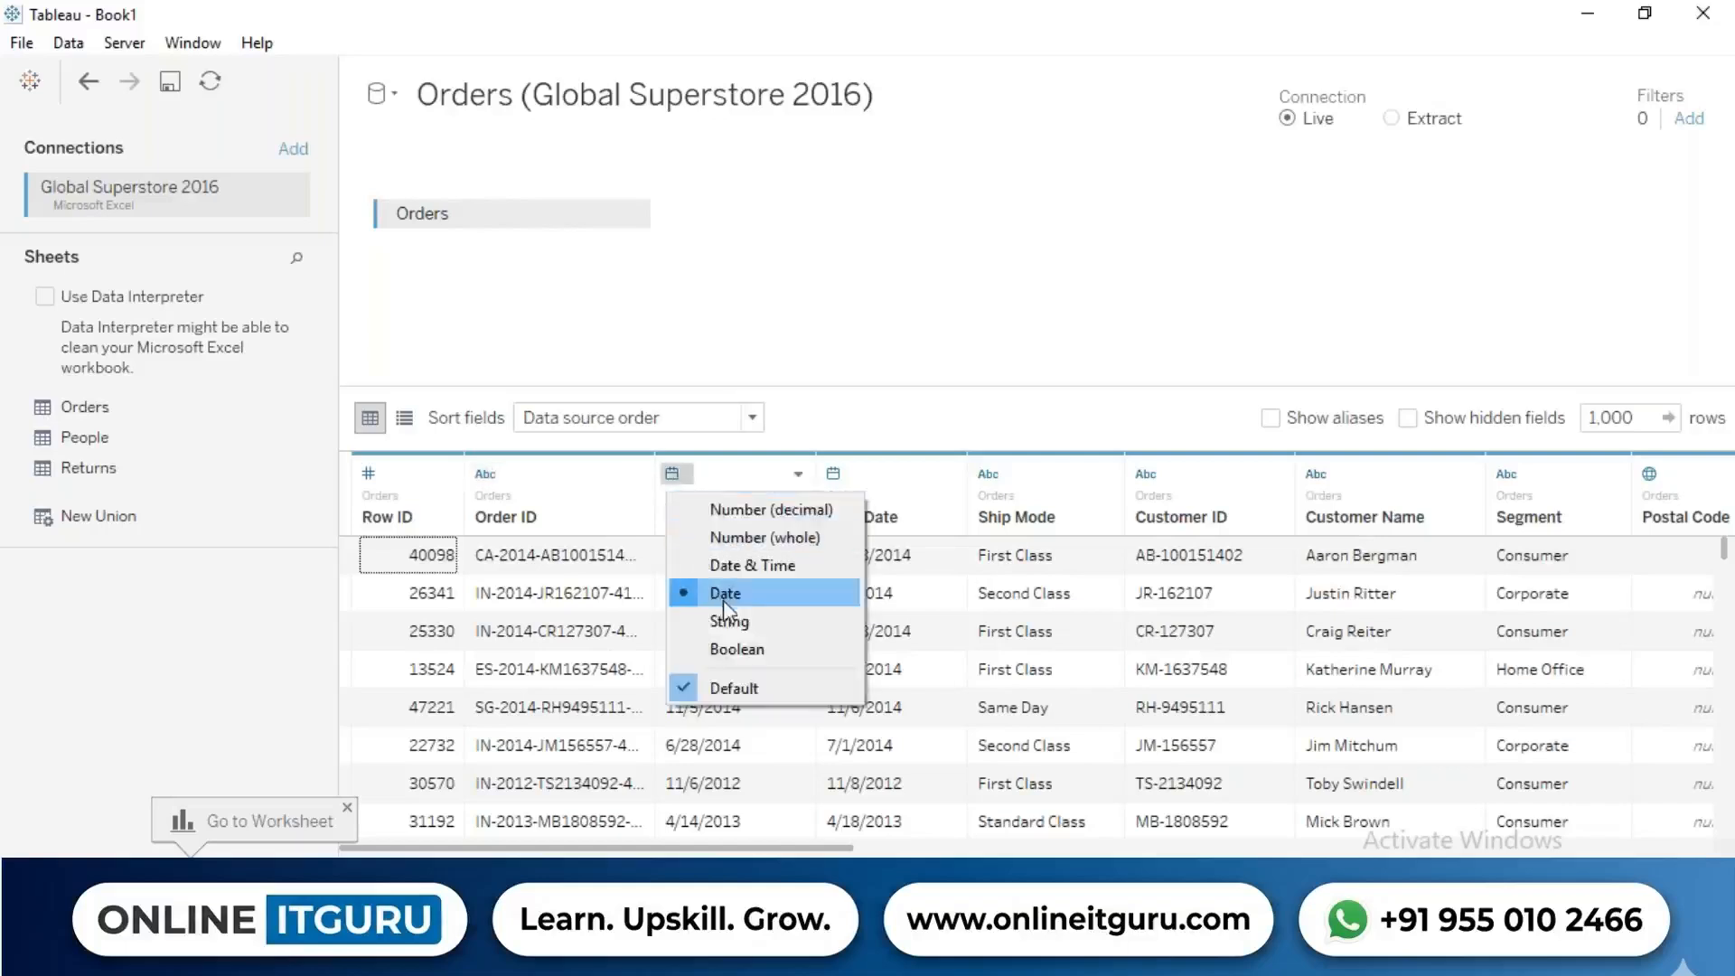
pyautogui.click(817, 433)
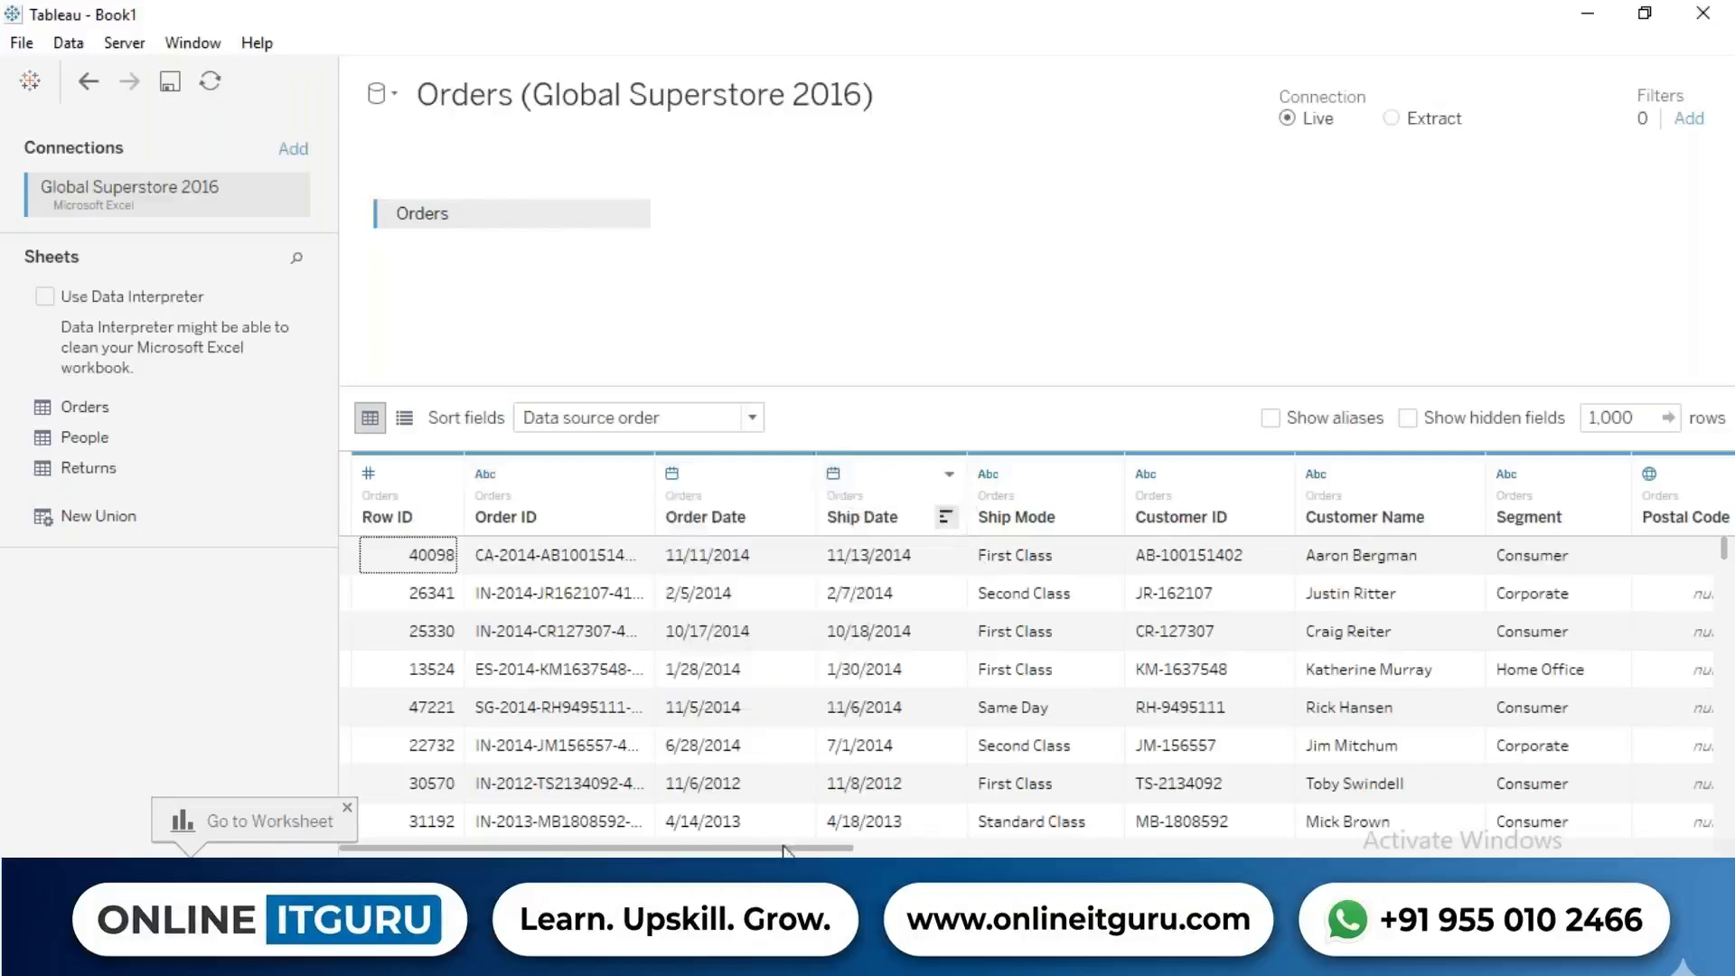
# Step: Examine the data type options of the Quantity and Product Name columns without changing them
pyautogui.moveTo(824, 852); pyautogui.dragTo(895, 854)
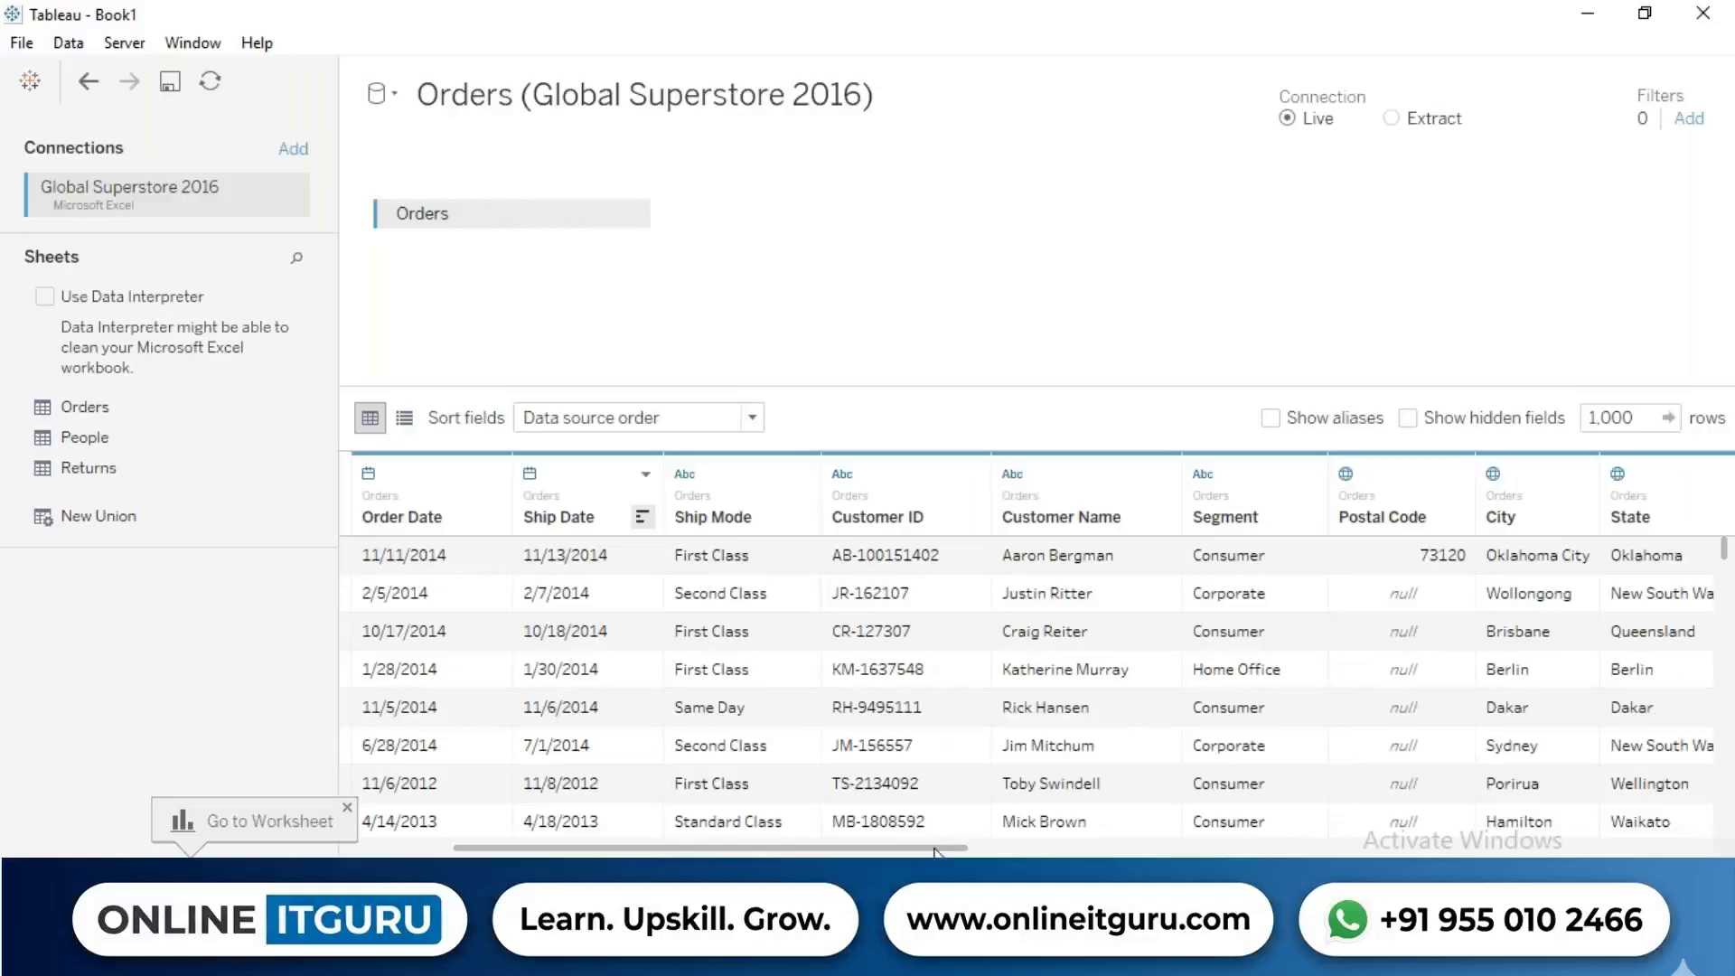
pyautogui.moveTo(935, 851); pyautogui.dragTo(1655, 854)
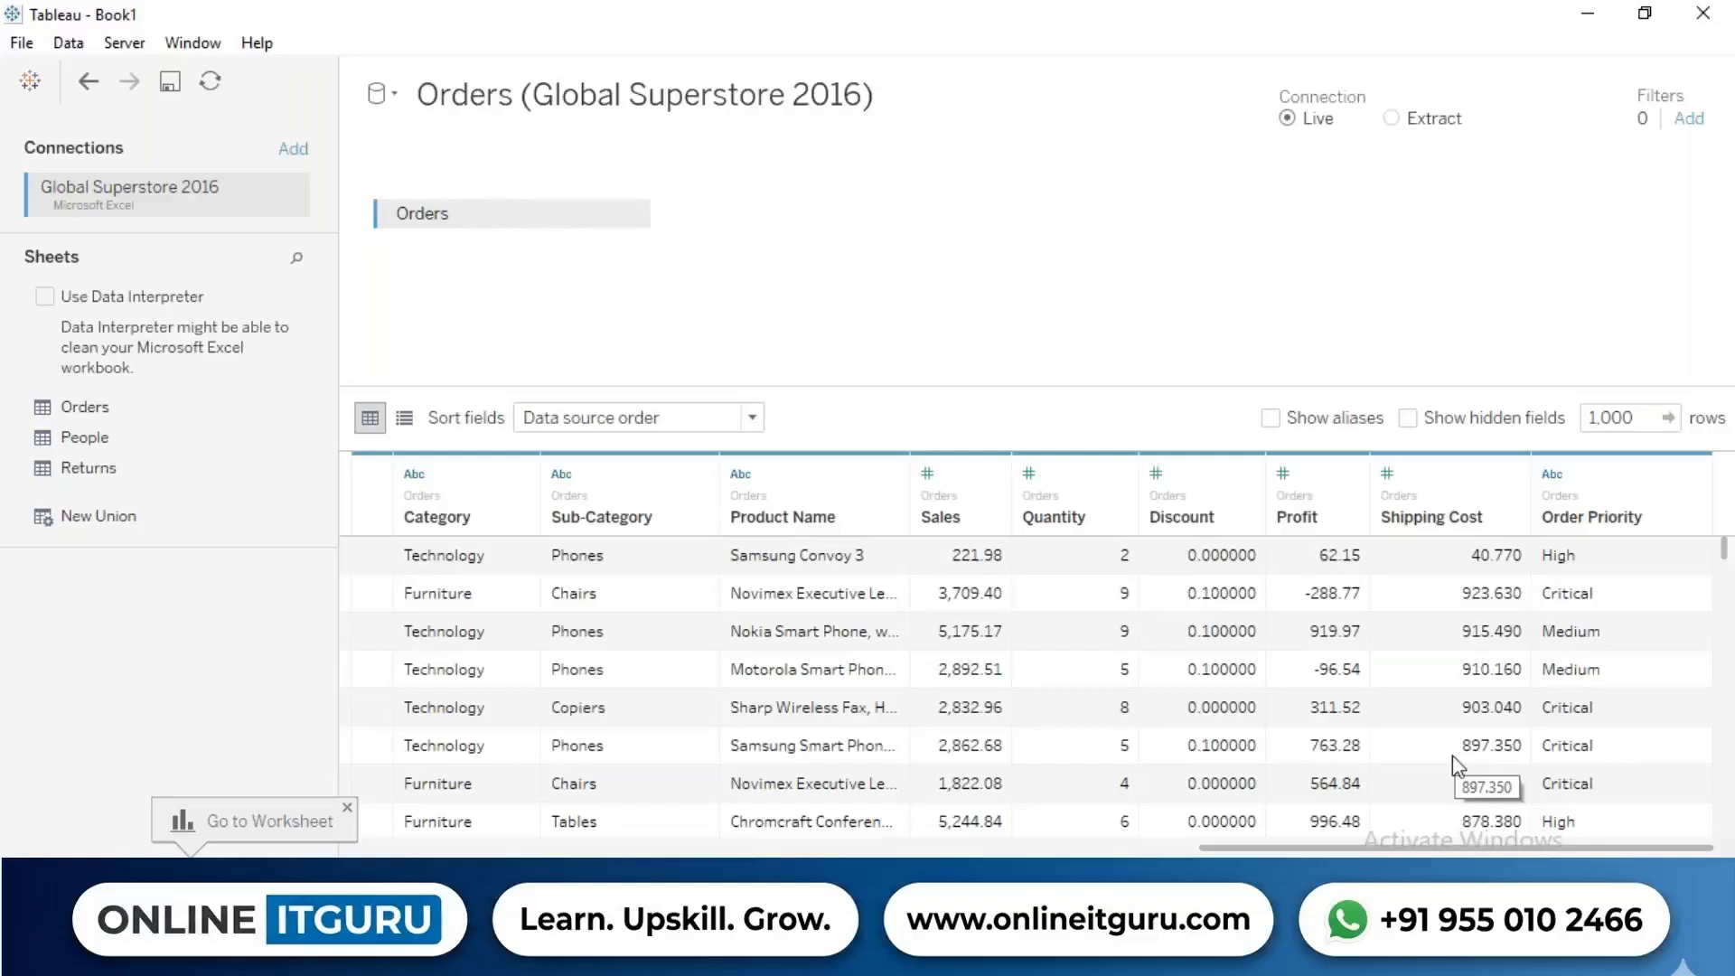
pyautogui.click(1033, 474)
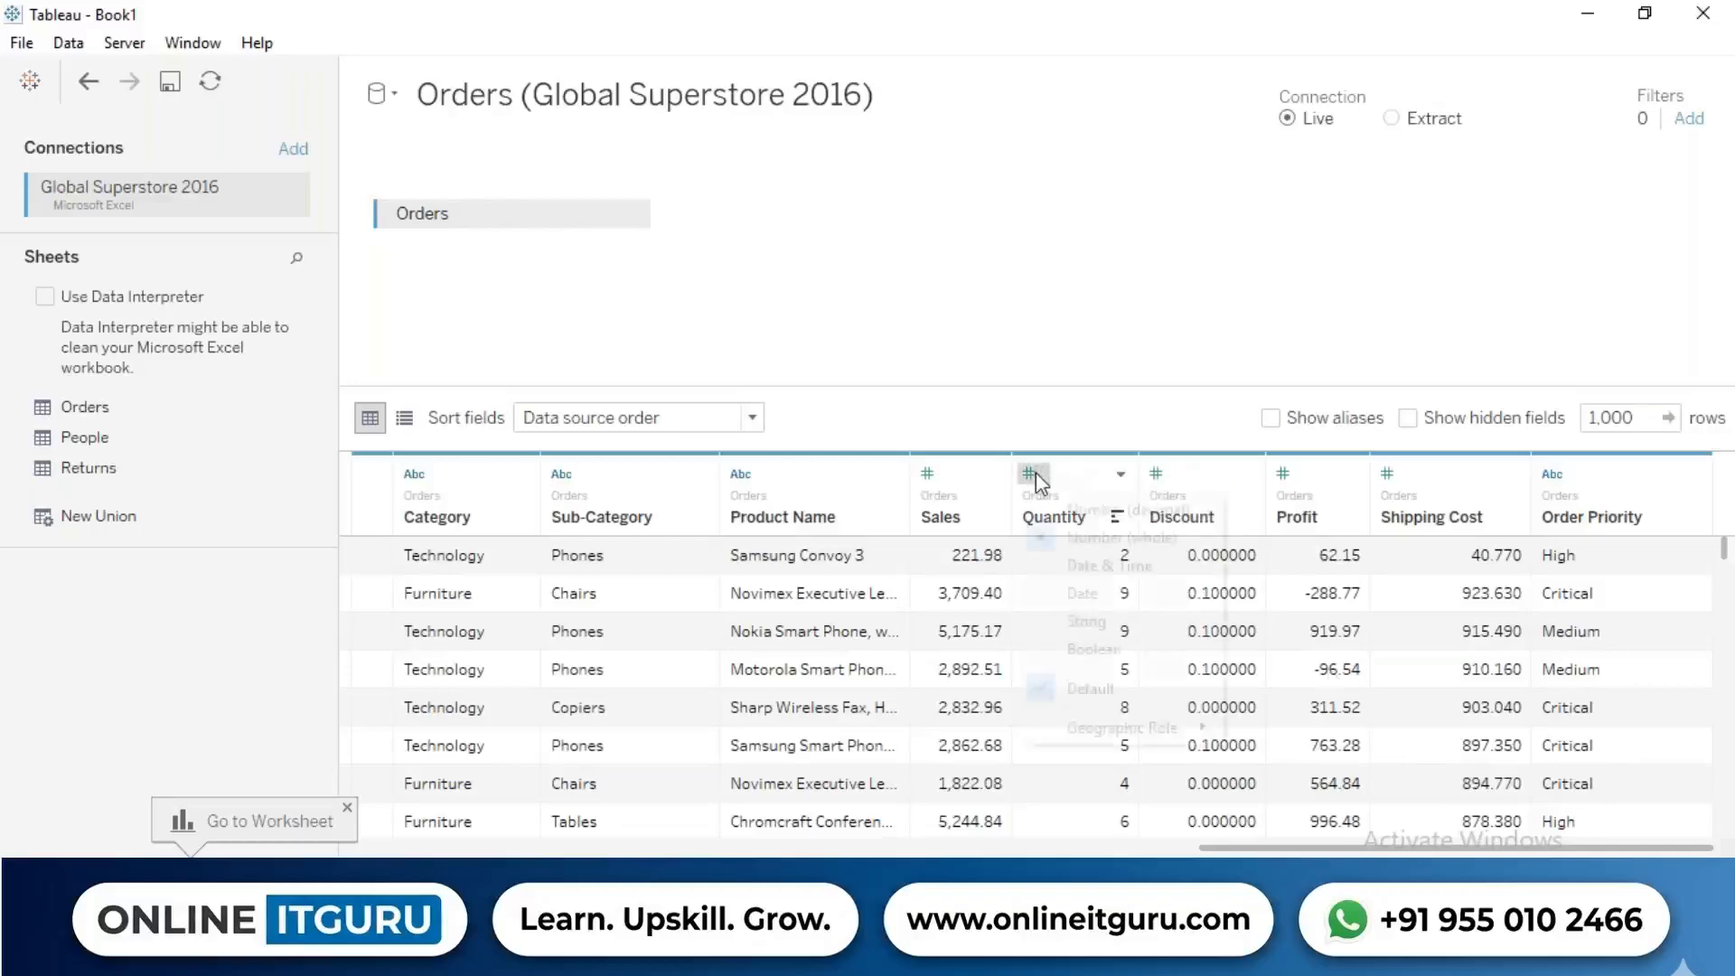
pyautogui.click(742, 469)
pyautogui.click(742, 471)
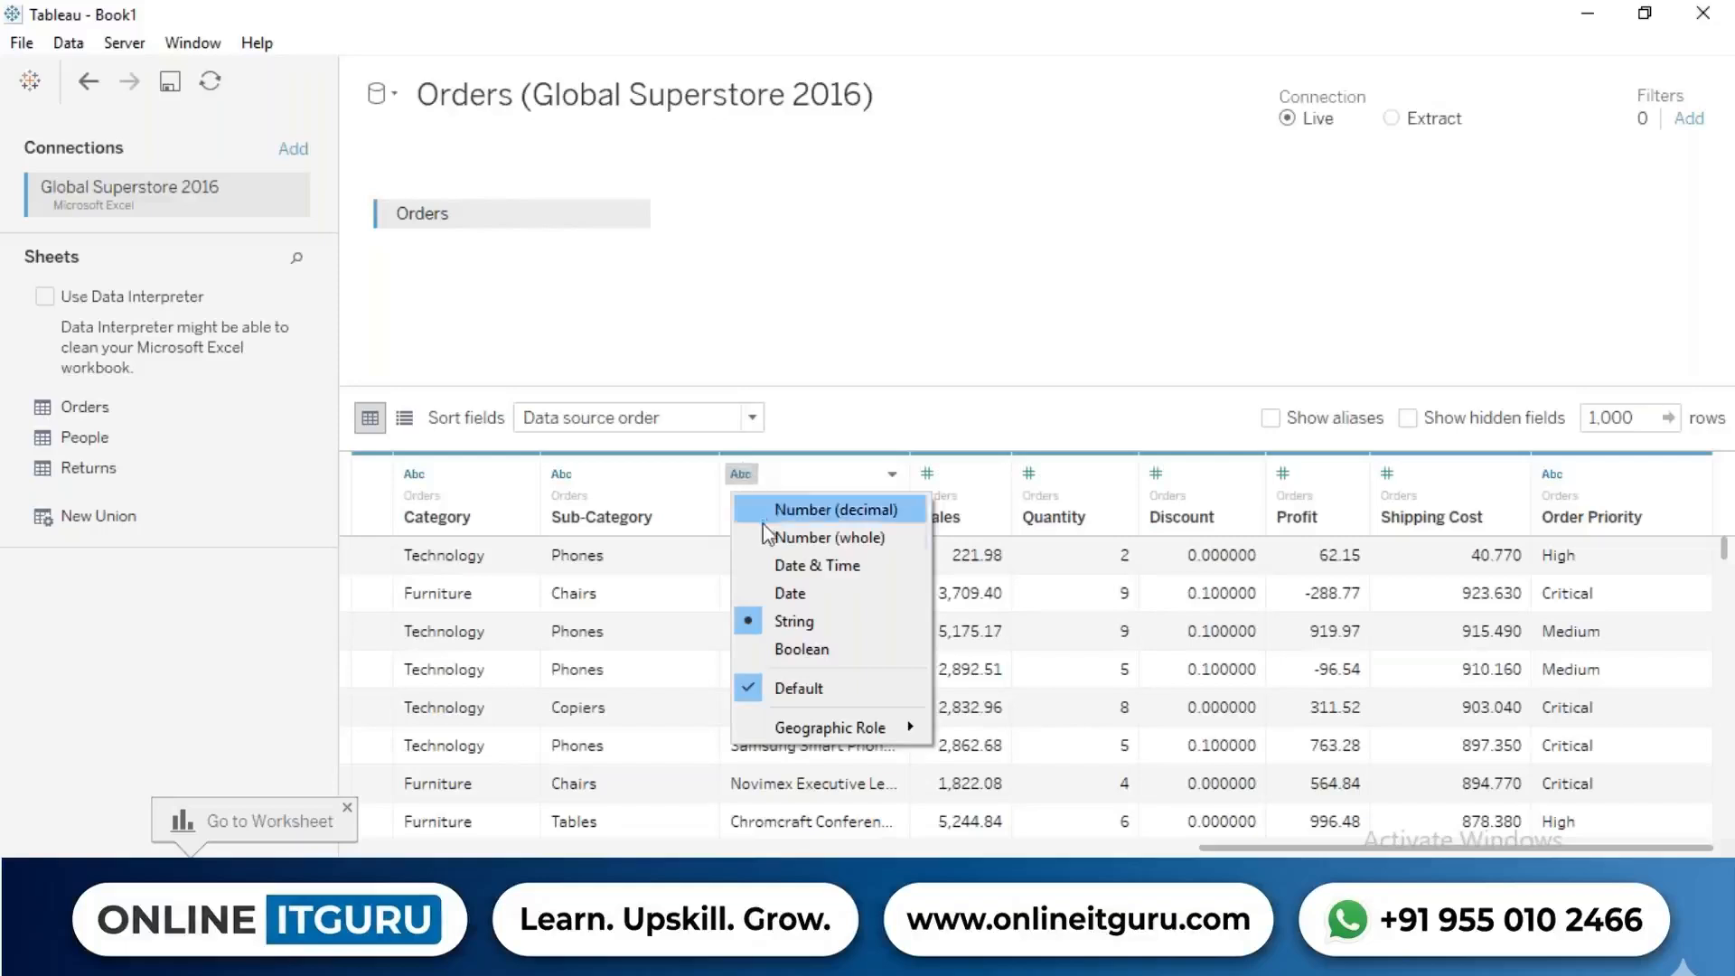
pyautogui.click(869, 417)
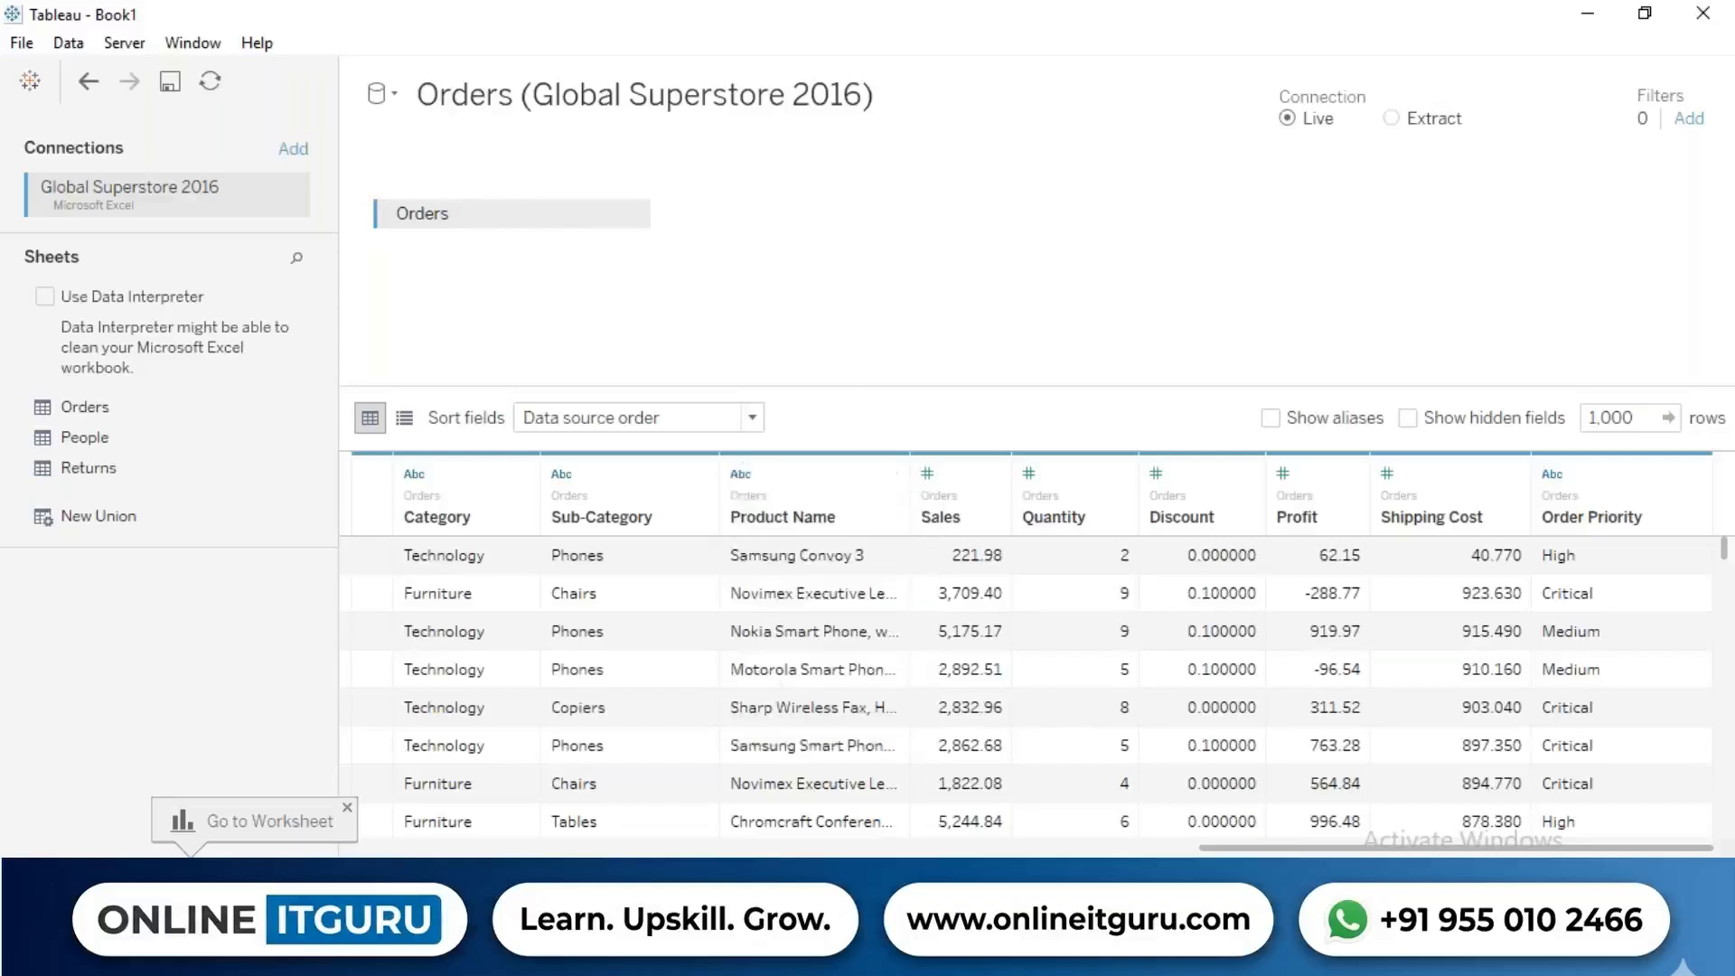
# Step: Examine the City column's data type and Geographic Role options without changing them
pyautogui.moveTo(1344, 851); pyautogui.dragTo(844, 851)
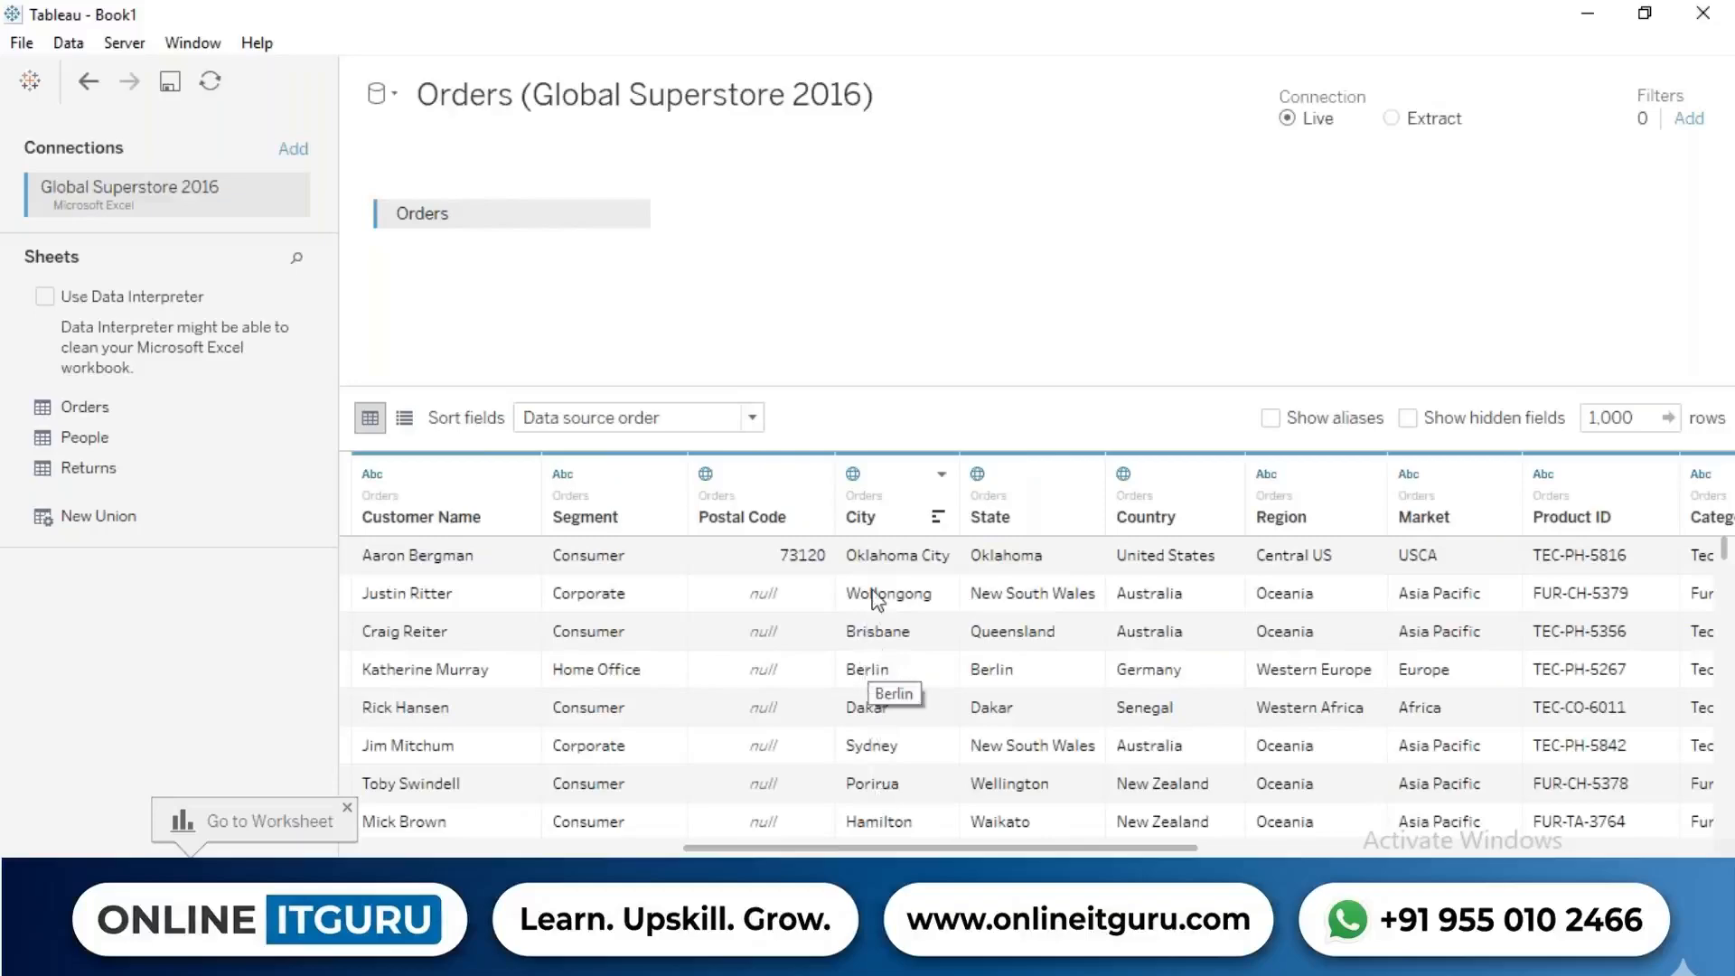
pyautogui.click(853, 476)
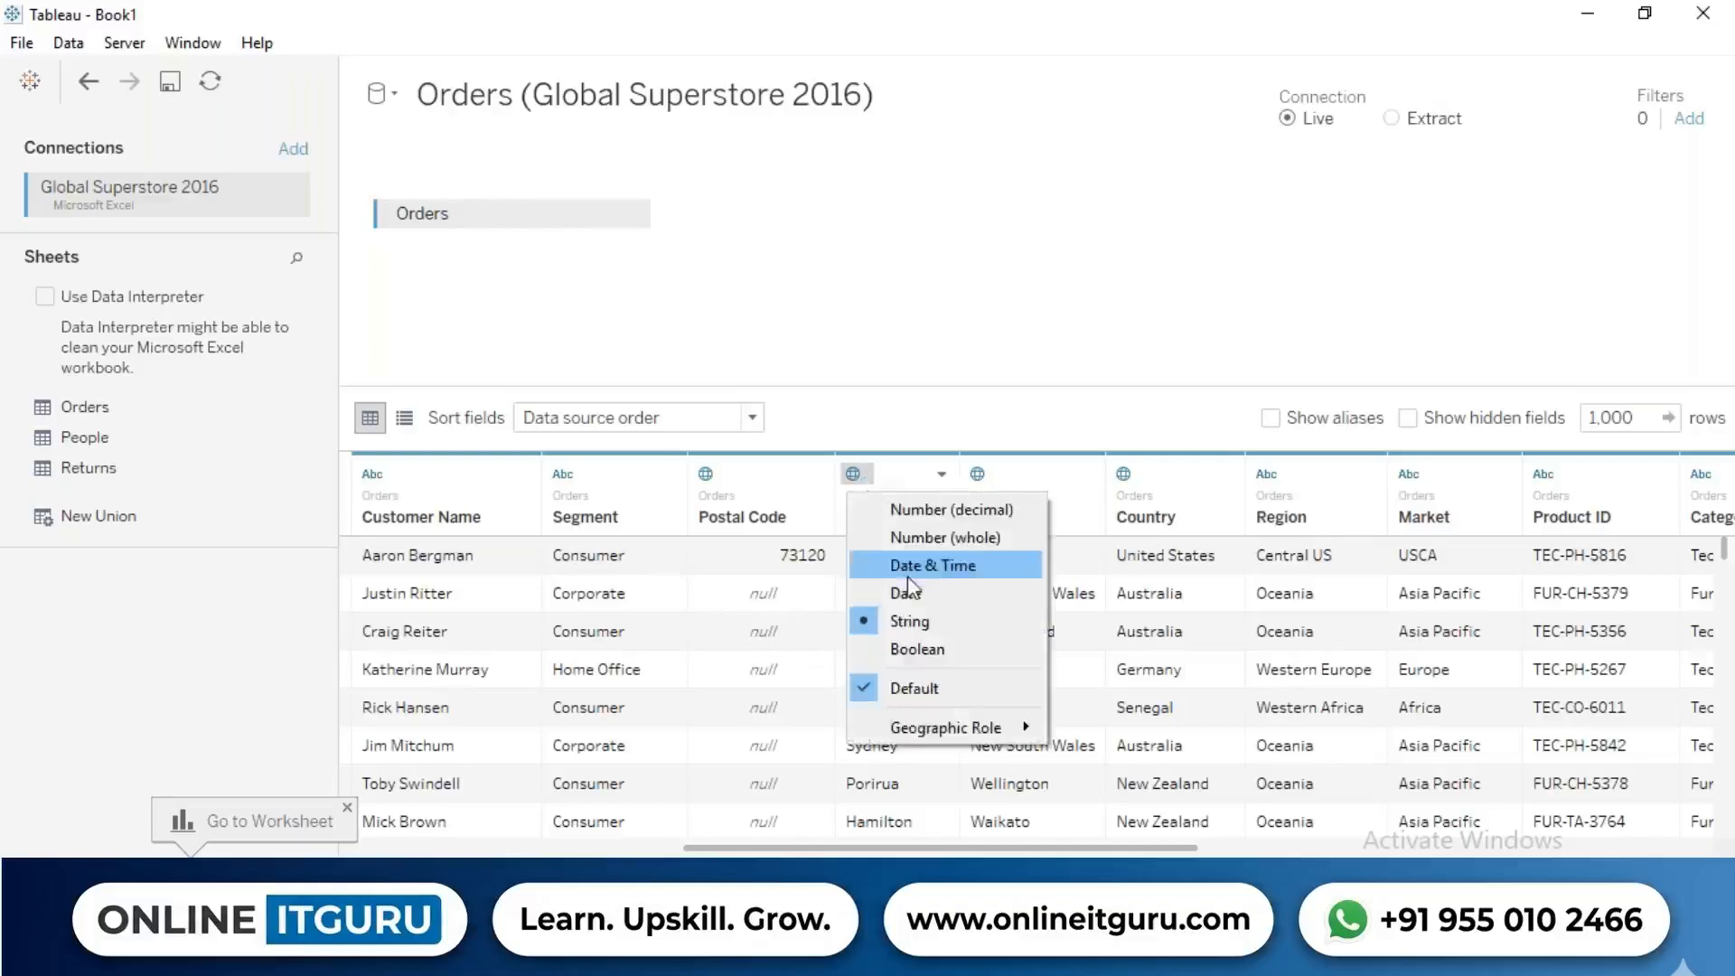
pyautogui.moveTo(981, 729)
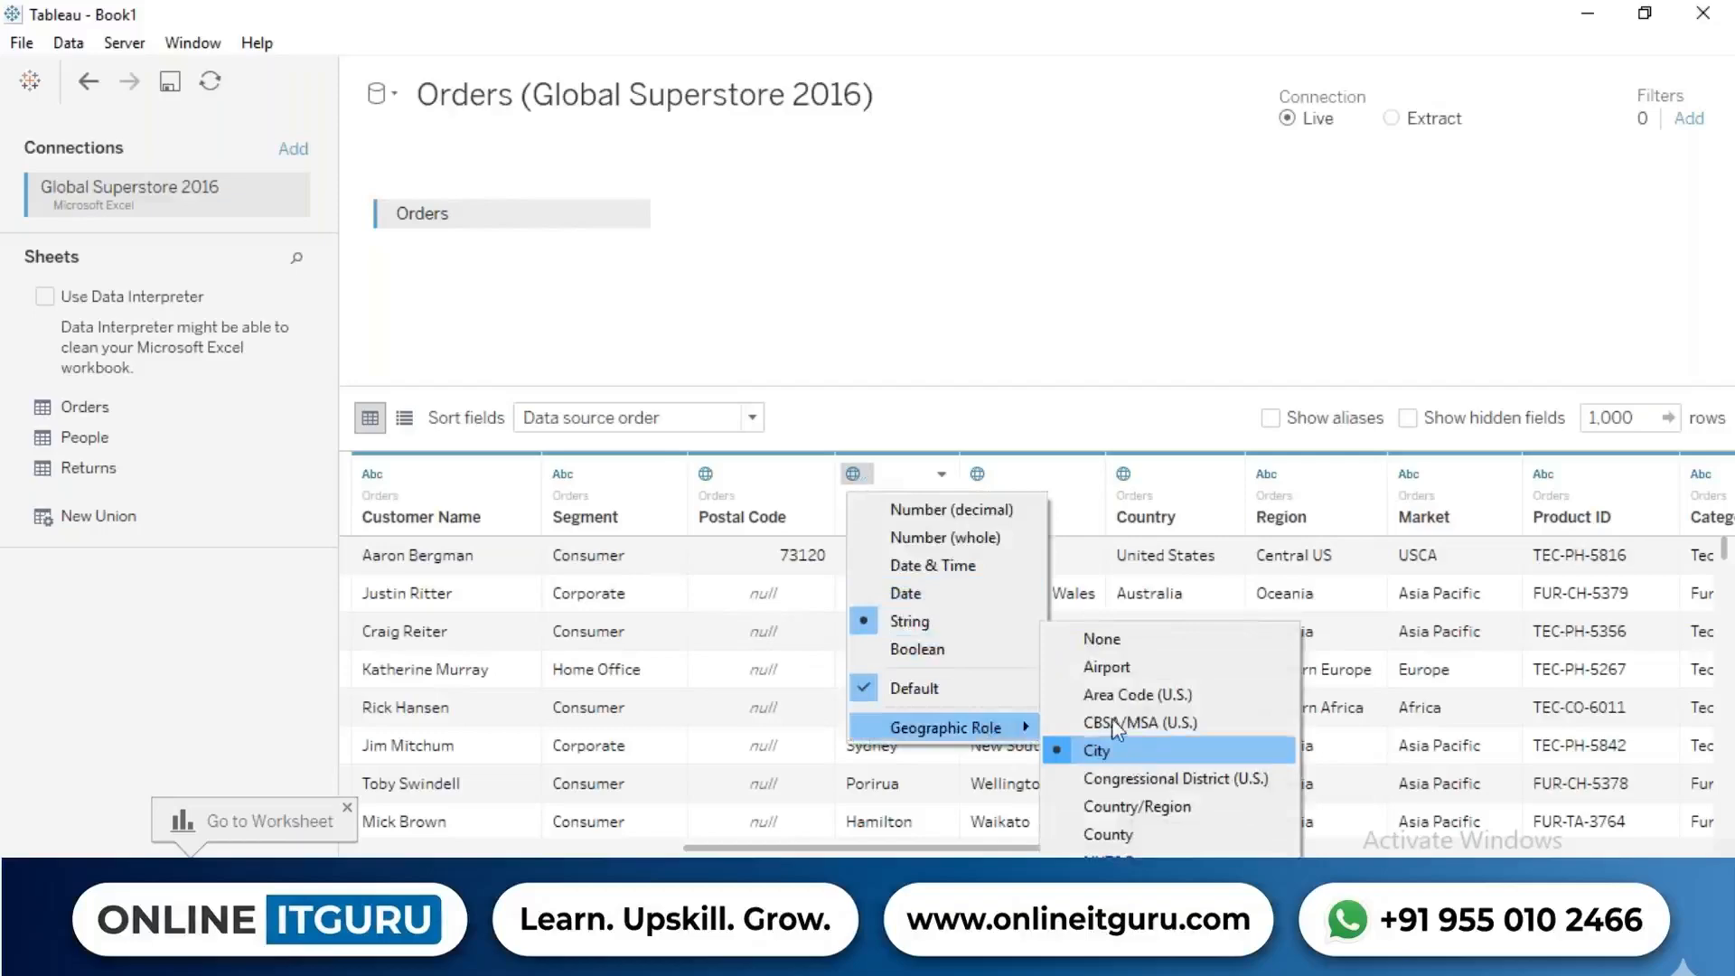
pyautogui.click(1064, 469)
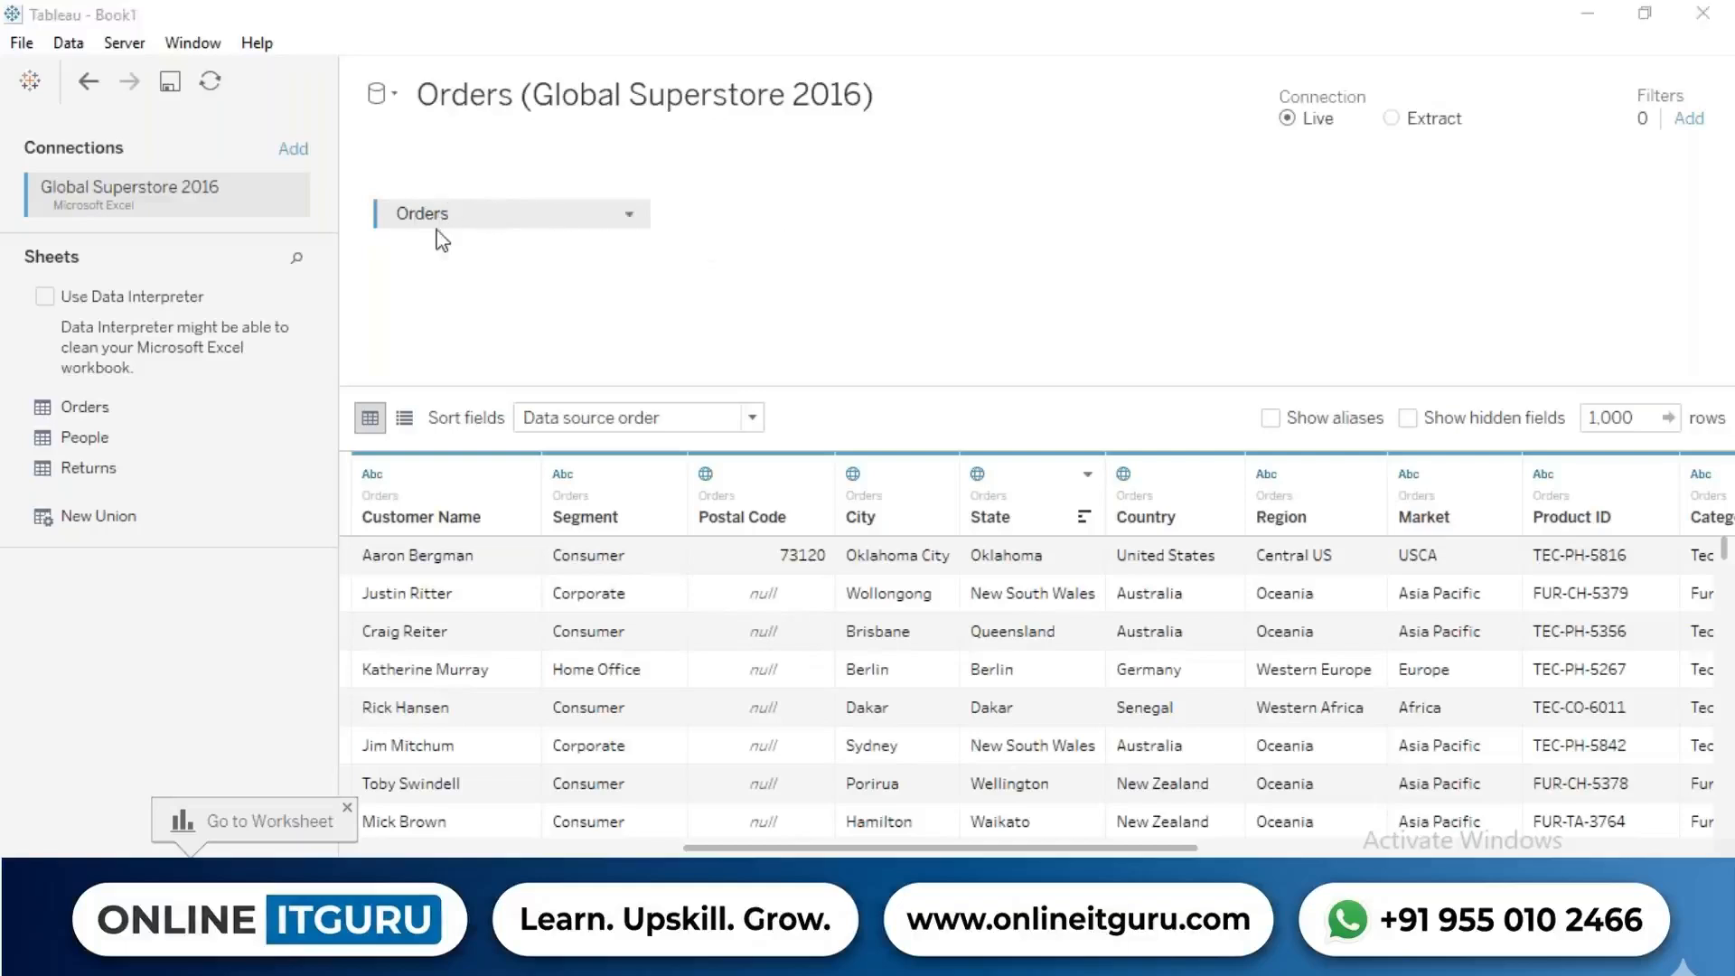
# Step: Remove the Orders table from the canvas and add the Orders sheet back
pyautogui.moveTo(438, 231); pyautogui.dragTo(143, 637)
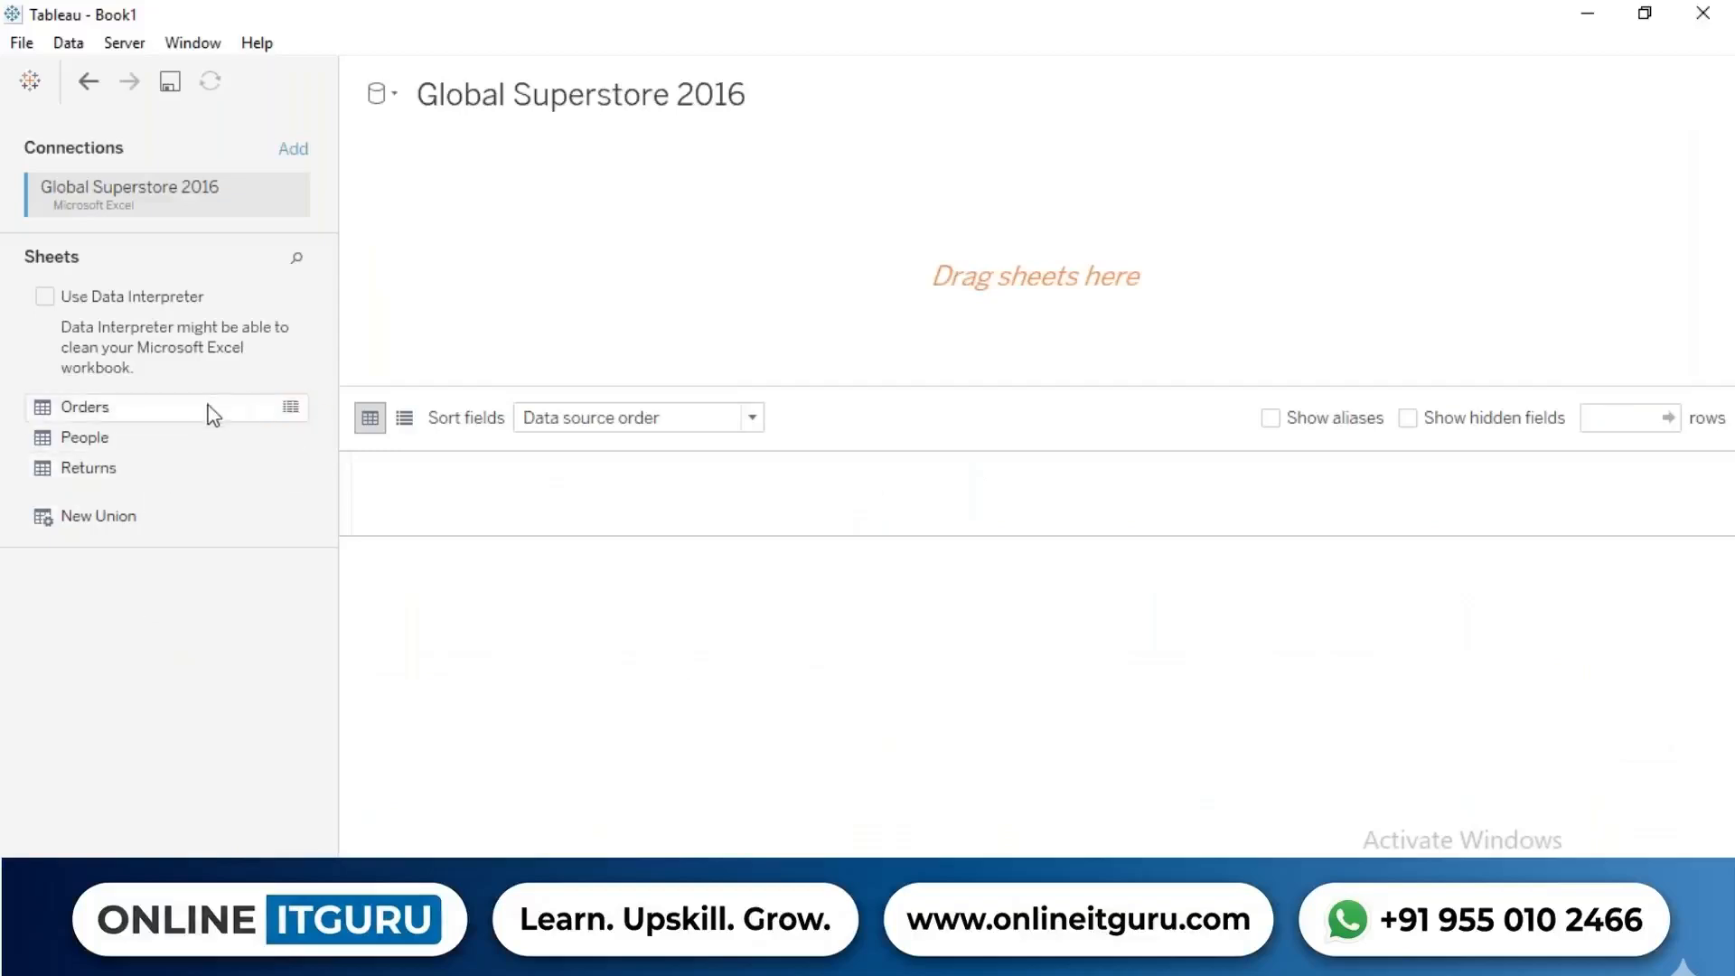
pyautogui.click(137, 422)
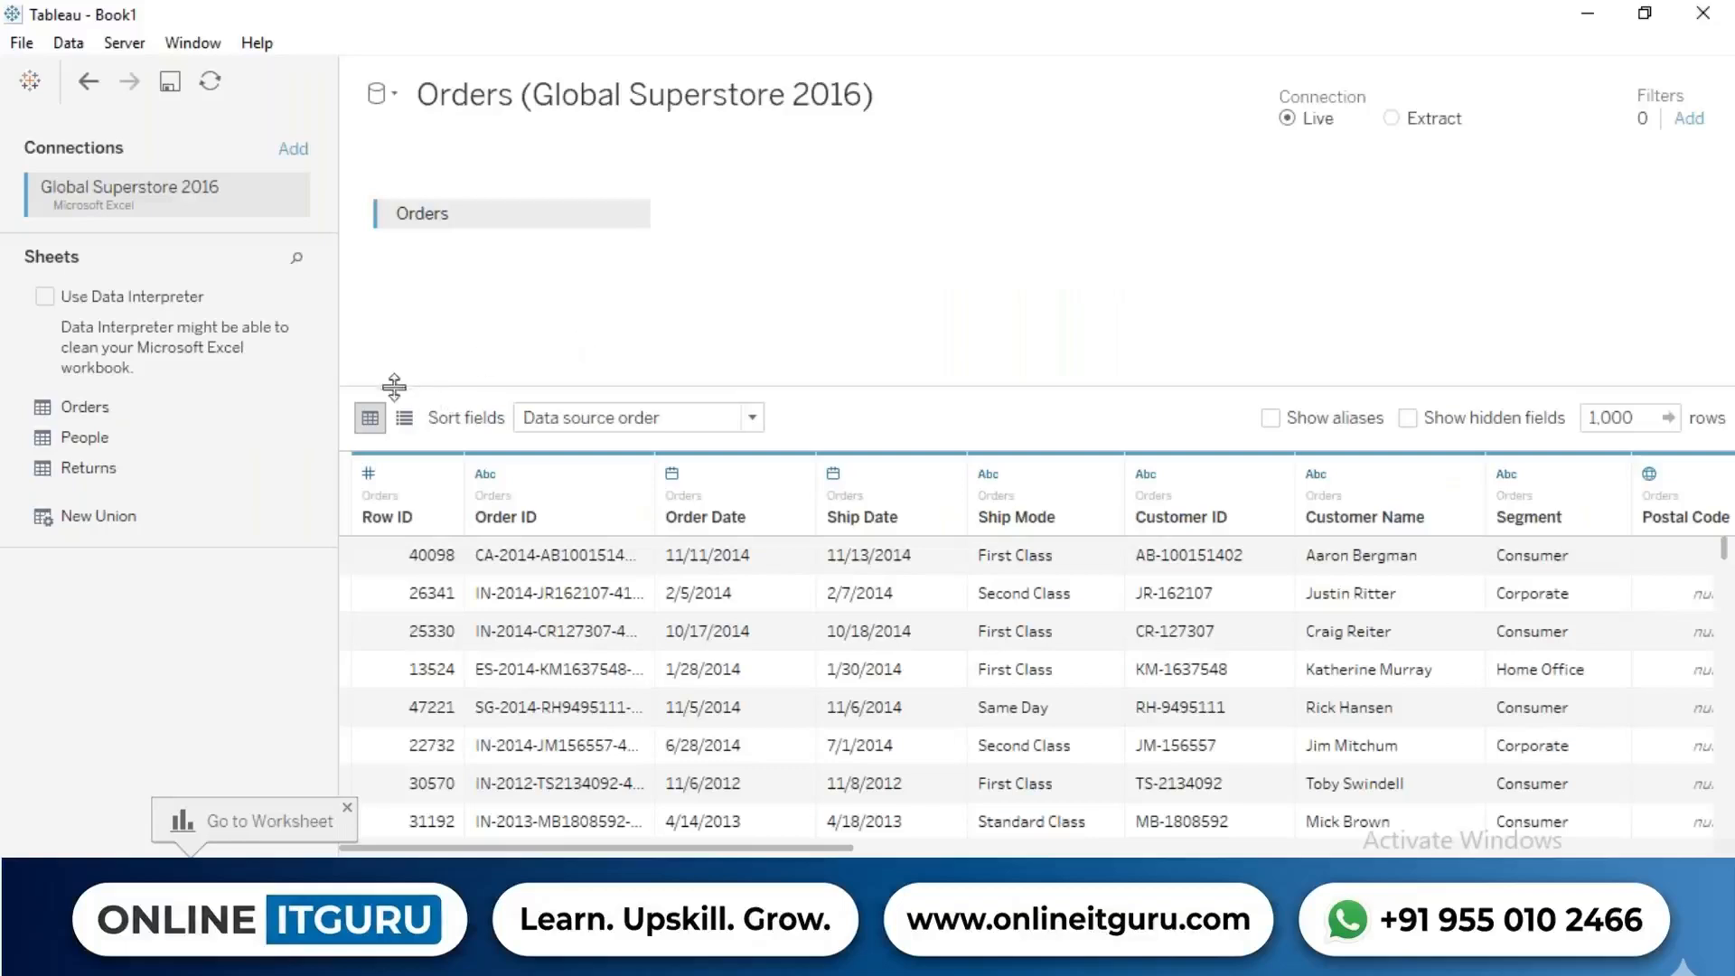
# Step: View the underlying data of the Orders sheet in its own window, and close it again
pyautogui.moveTo(282, 403)
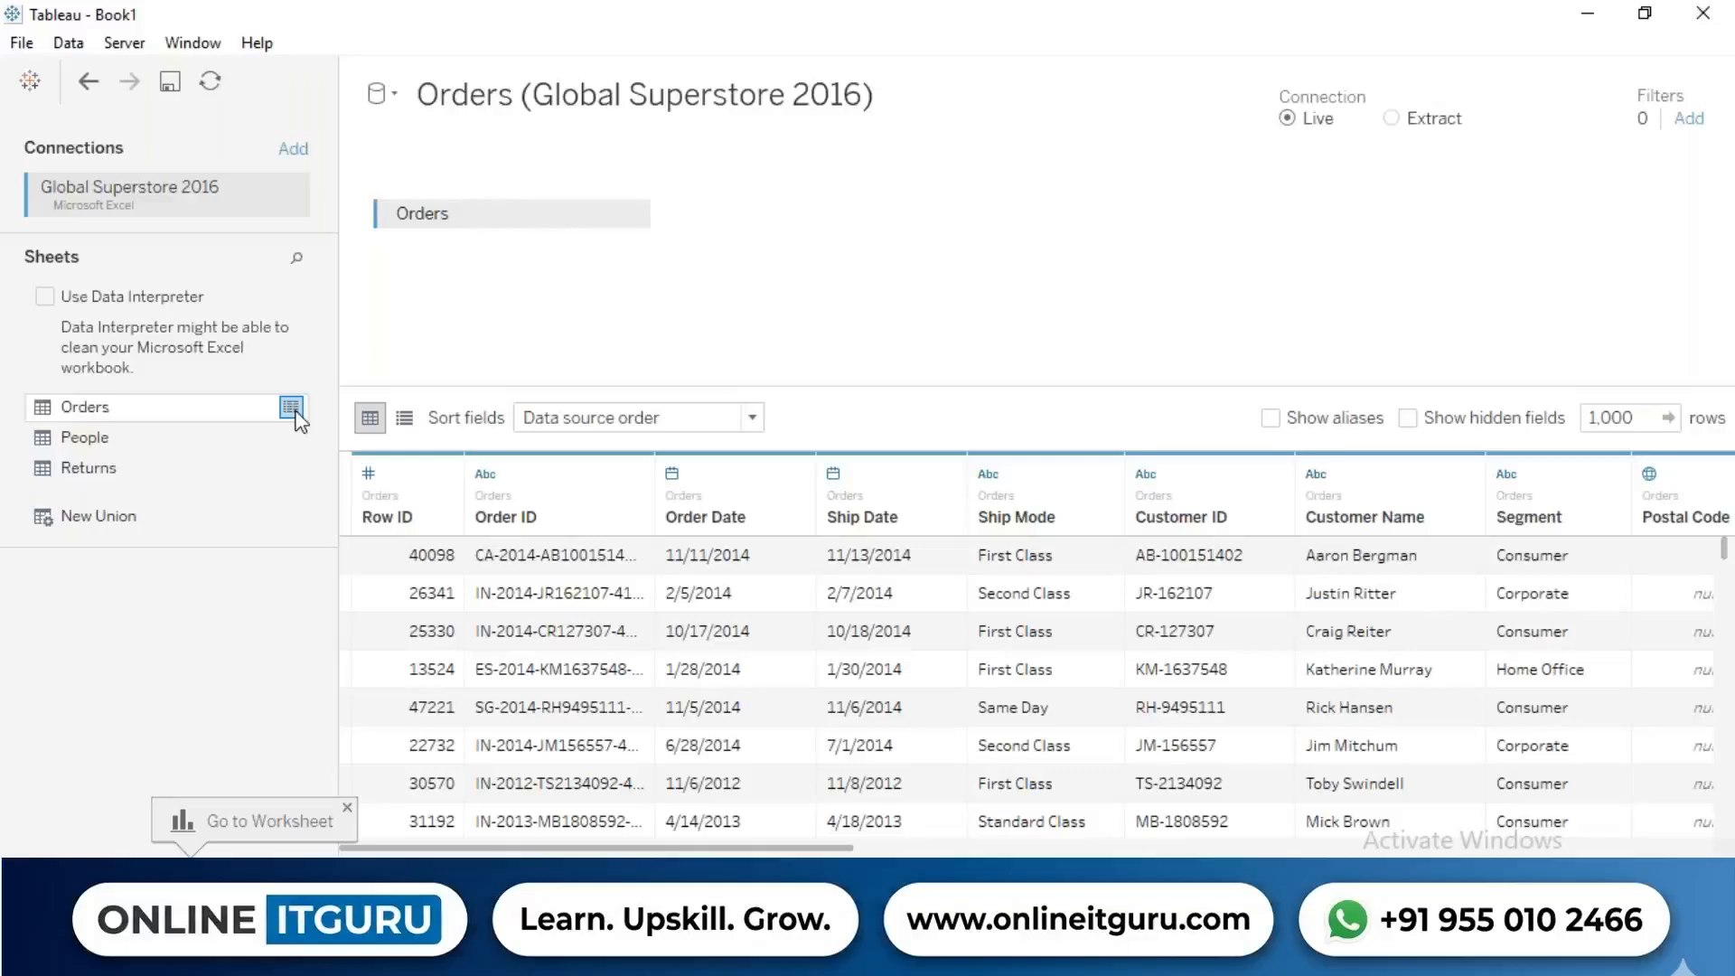
pyautogui.click(296, 412)
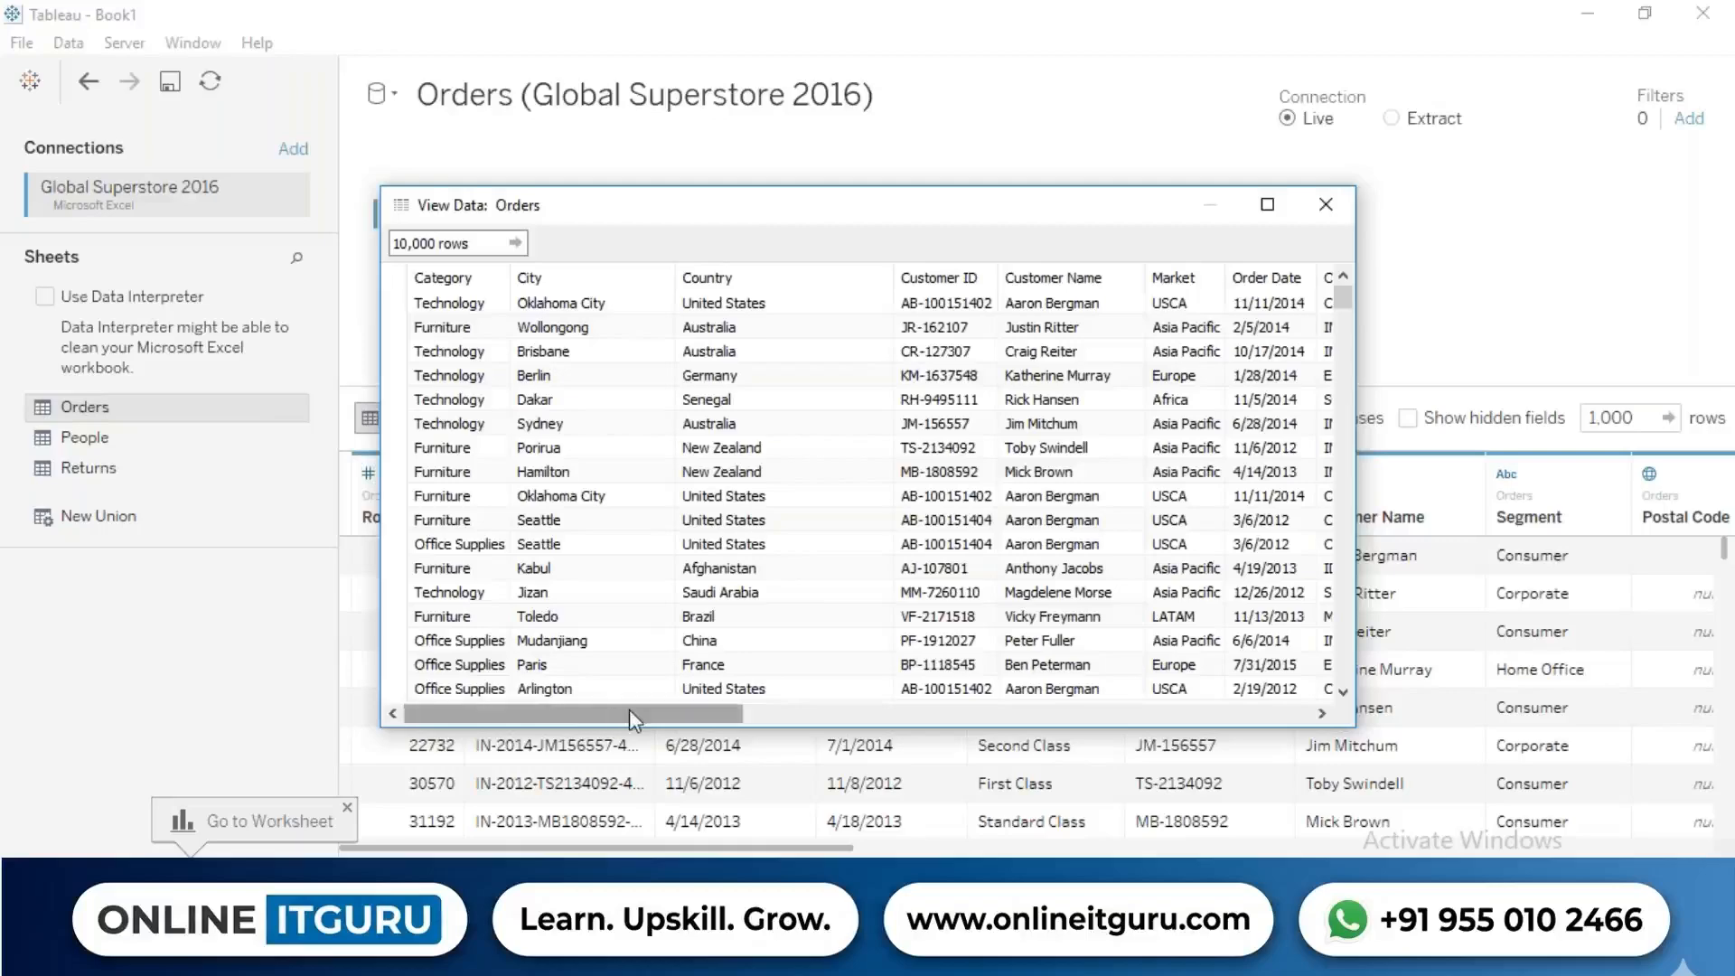
pyautogui.moveTo(629, 709)
pyautogui.mouseDown()
pyautogui.moveTo(1120, 720)
pyautogui.moveTo(615, 723)
pyautogui.mouseUp()
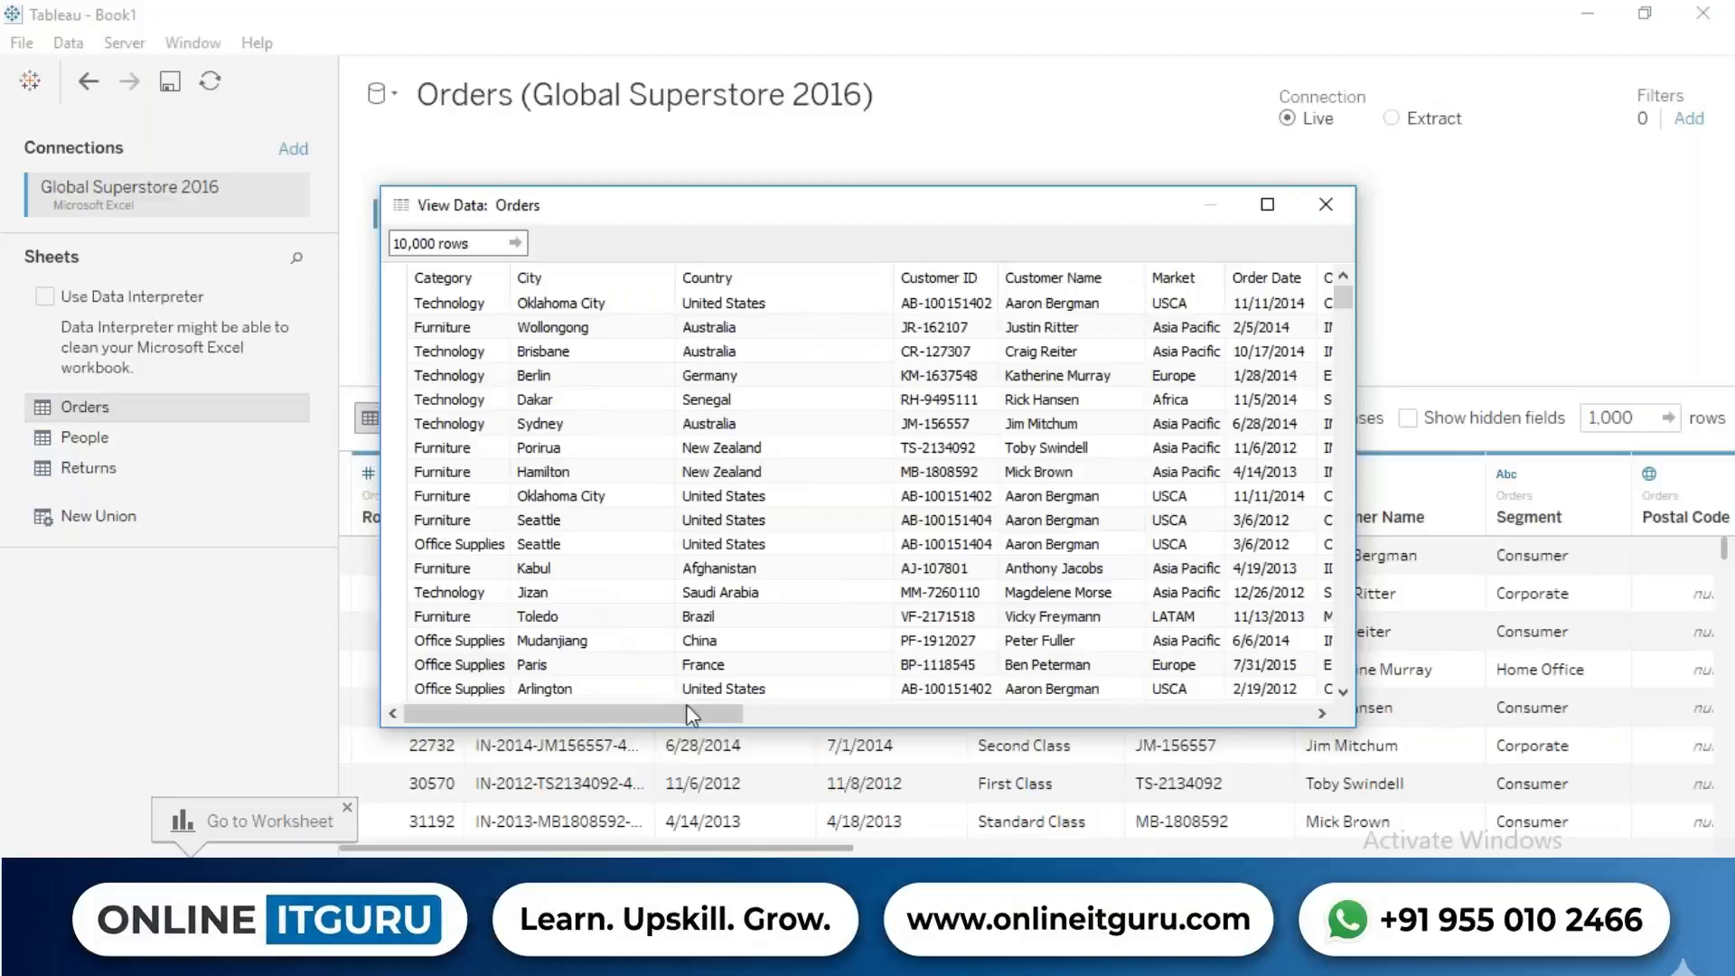
pyautogui.moveTo(687, 705); pyautogui.dragTo(591, 706)
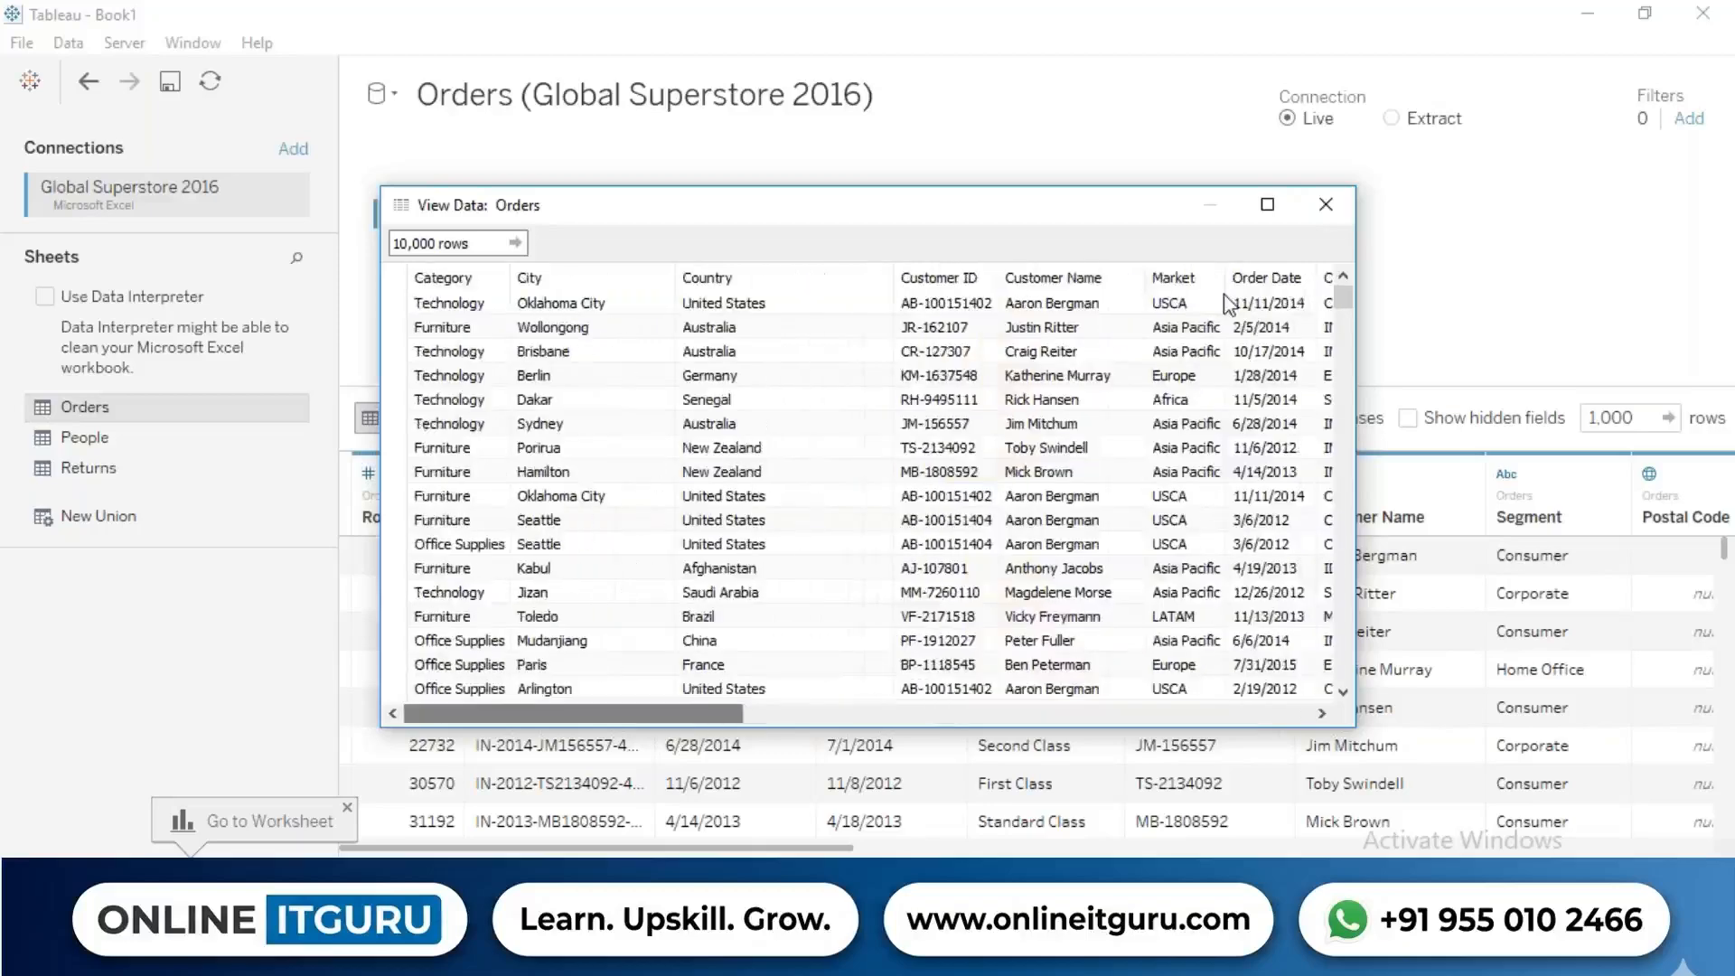
pyautogui.click(1324, 204)
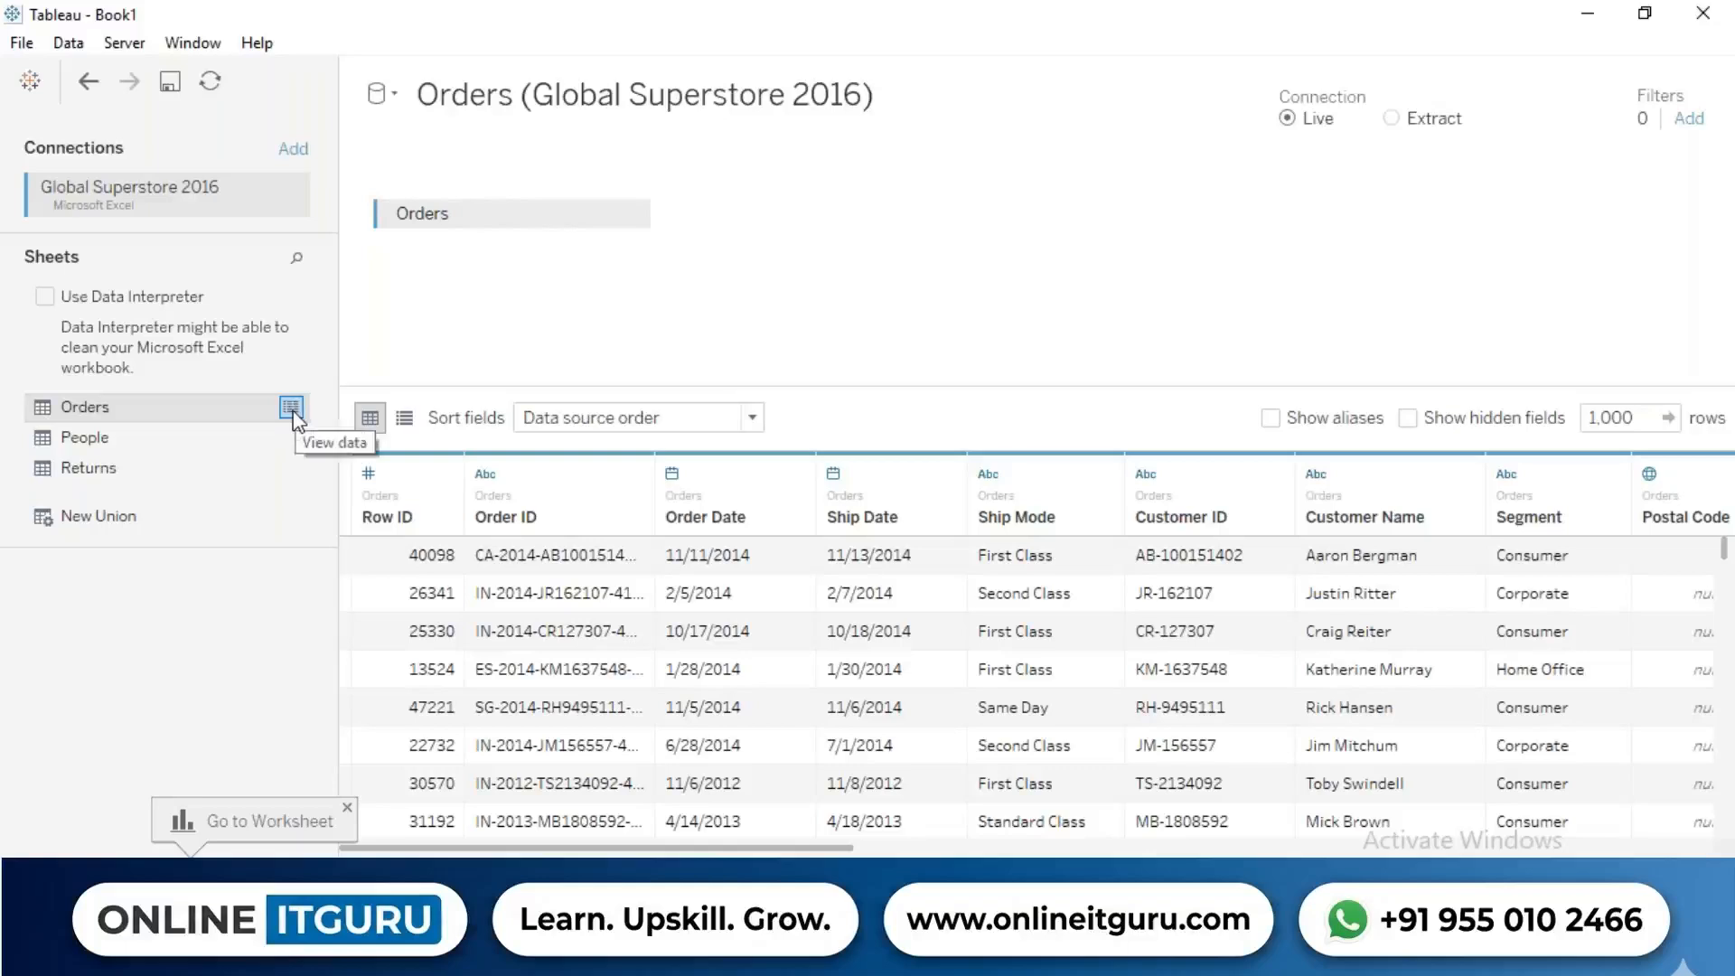
pyautogui.click(291, 408)
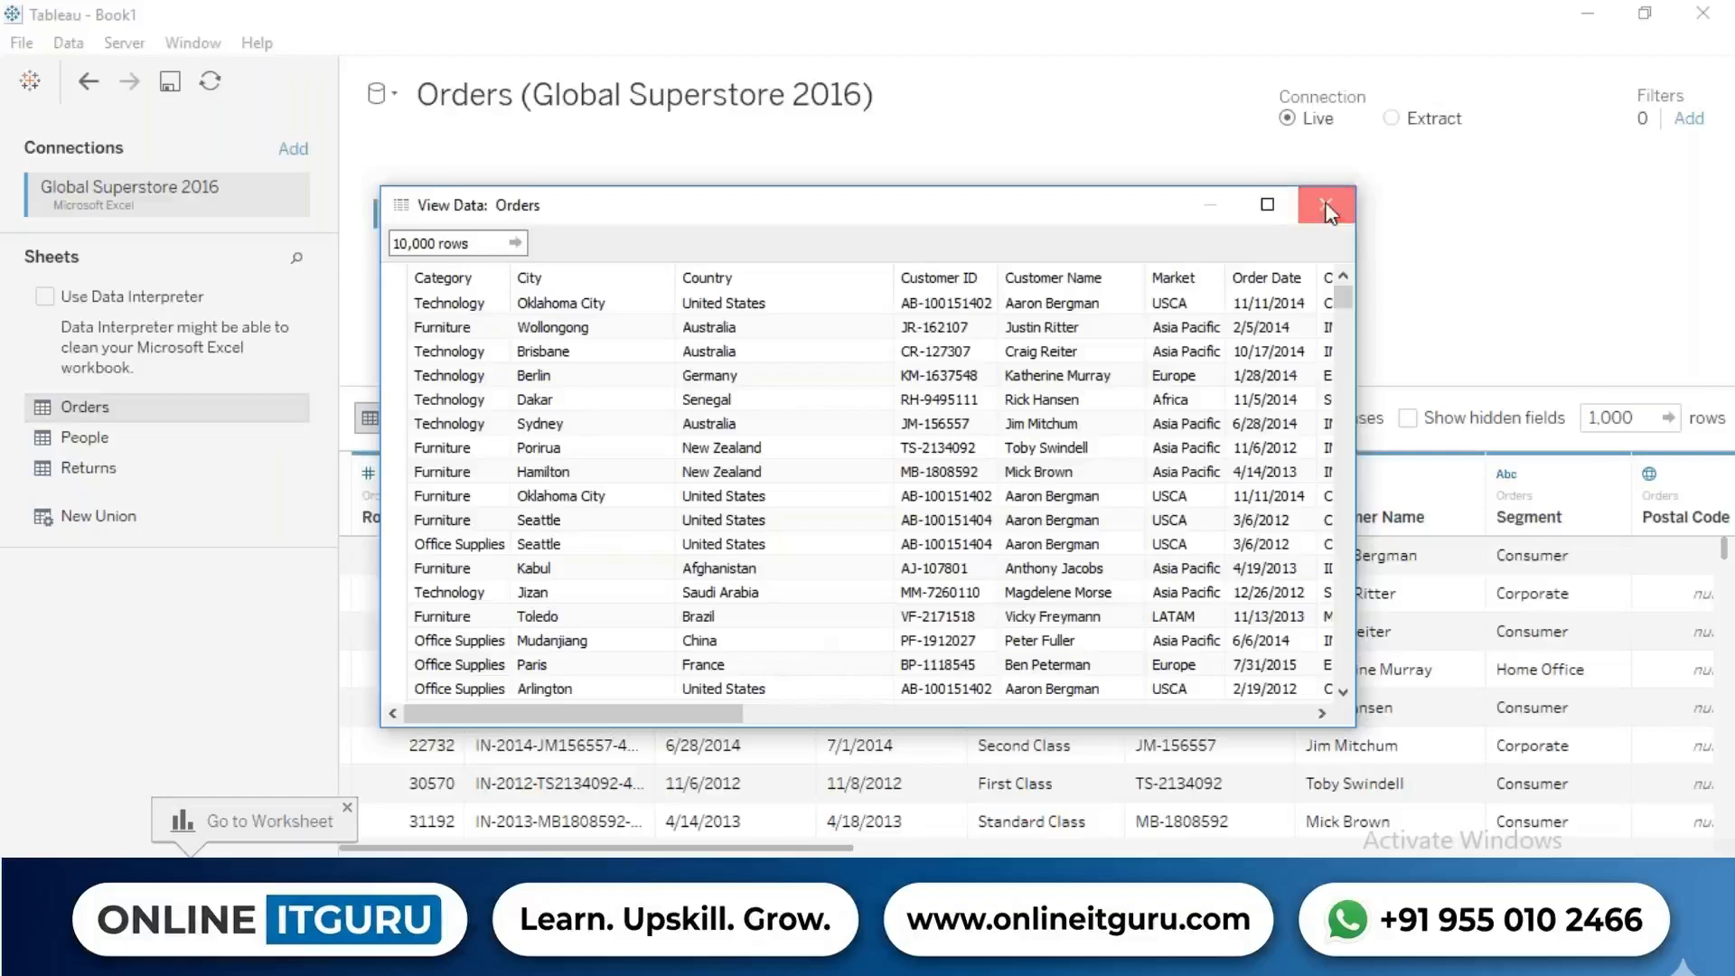
pyautogui.click(1327, 210)
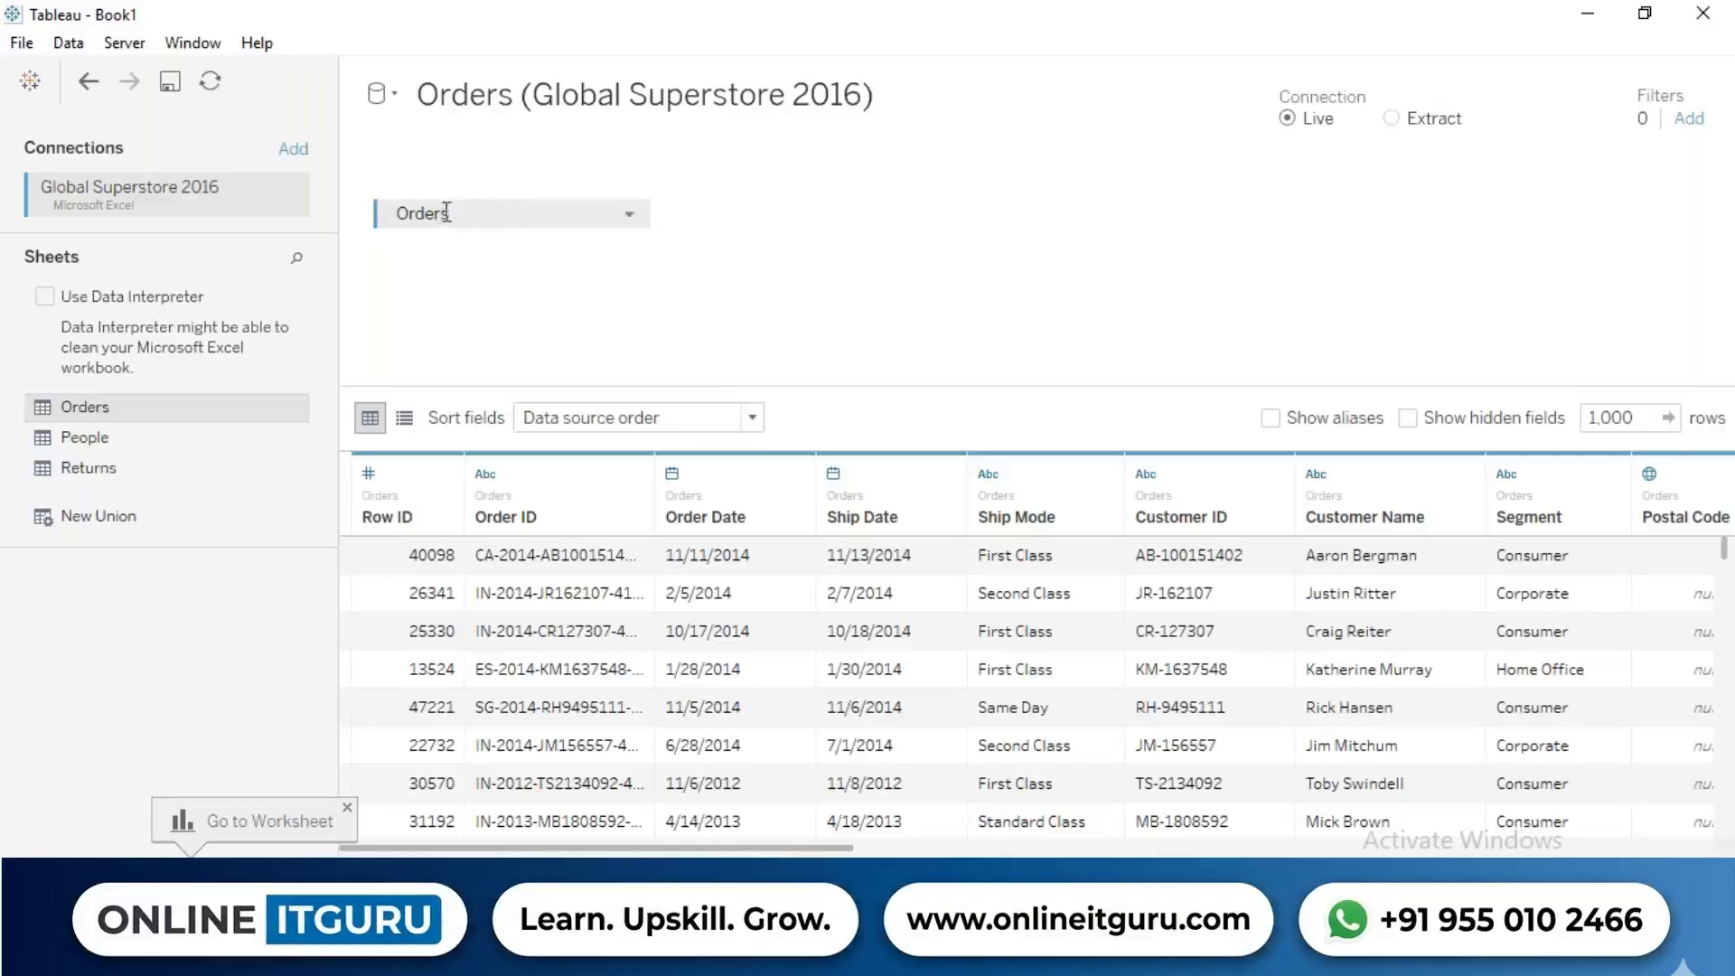
# Step: Rename the Orders table on the canvas as "Orders 2016"
pyautogui.doubleClick(457, 212)
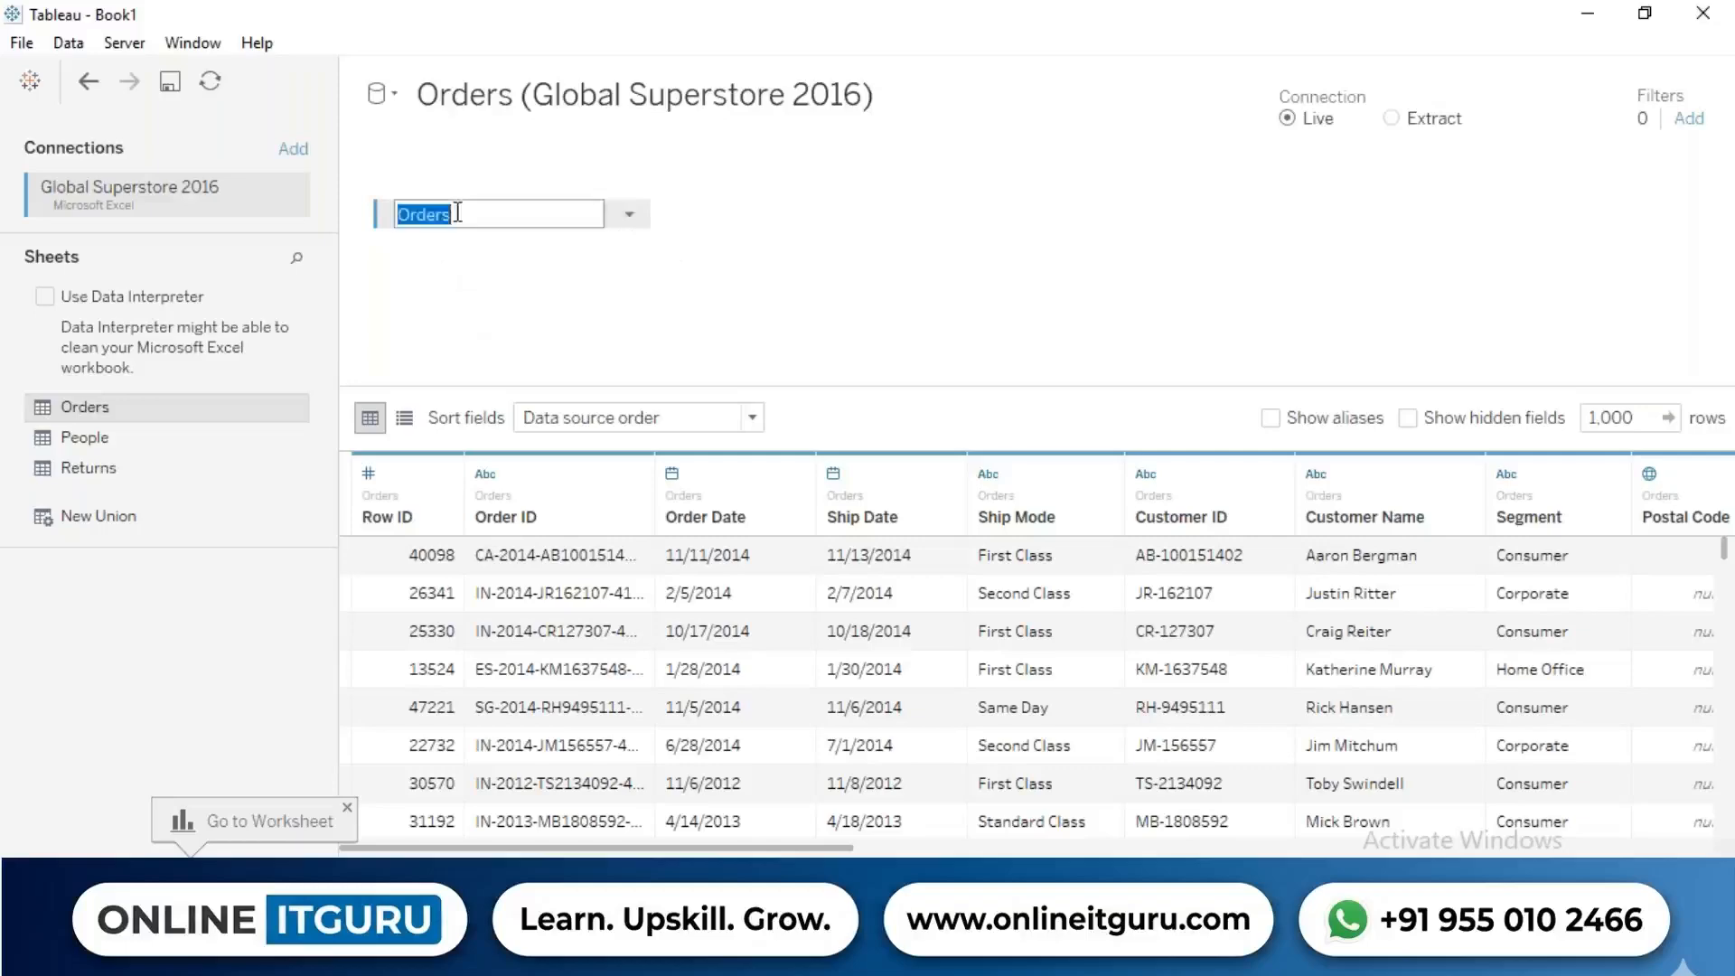
pyautogui.click(463, 213)
pyautogui.press('Home')
pyautogui.write('Cusom')
pyautogui.press('BackSpace')
pyautogui.press('BackSpace')
pyautogui.press('BackSpace')
pyautogui.press('BackSpace')
pyautogui.press('BackSpace')
pyautogui.click(468, 207)
pyautogui.write('2016')
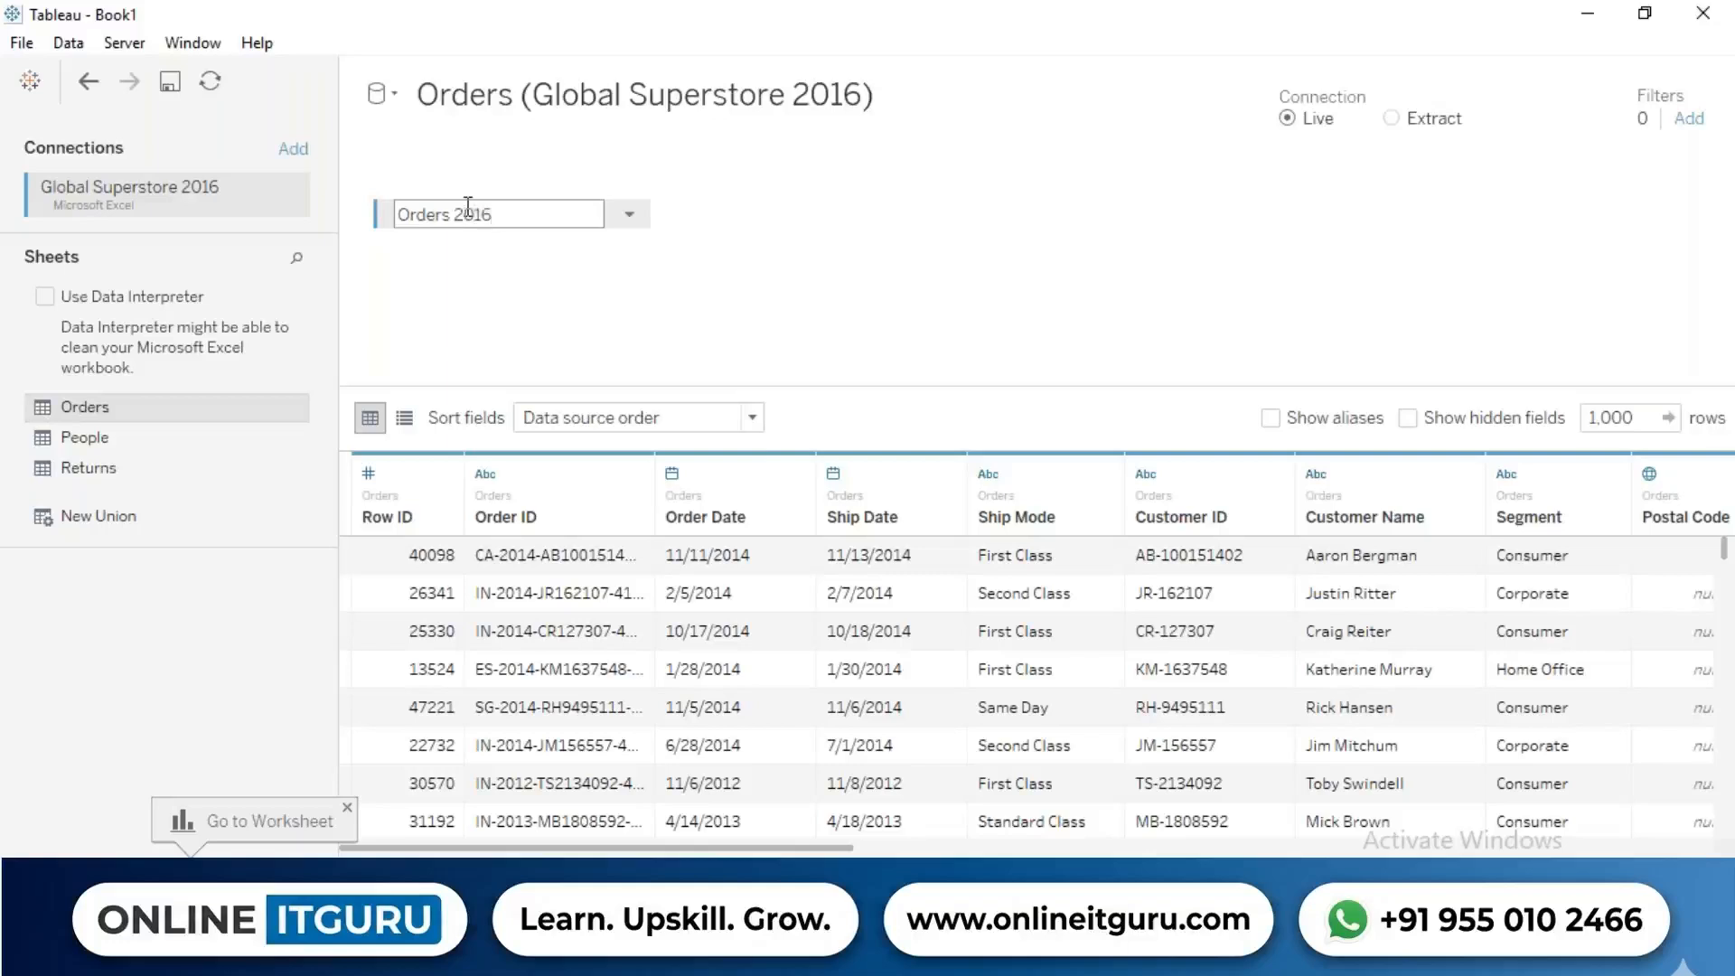
pyautogui.click(461, 309)
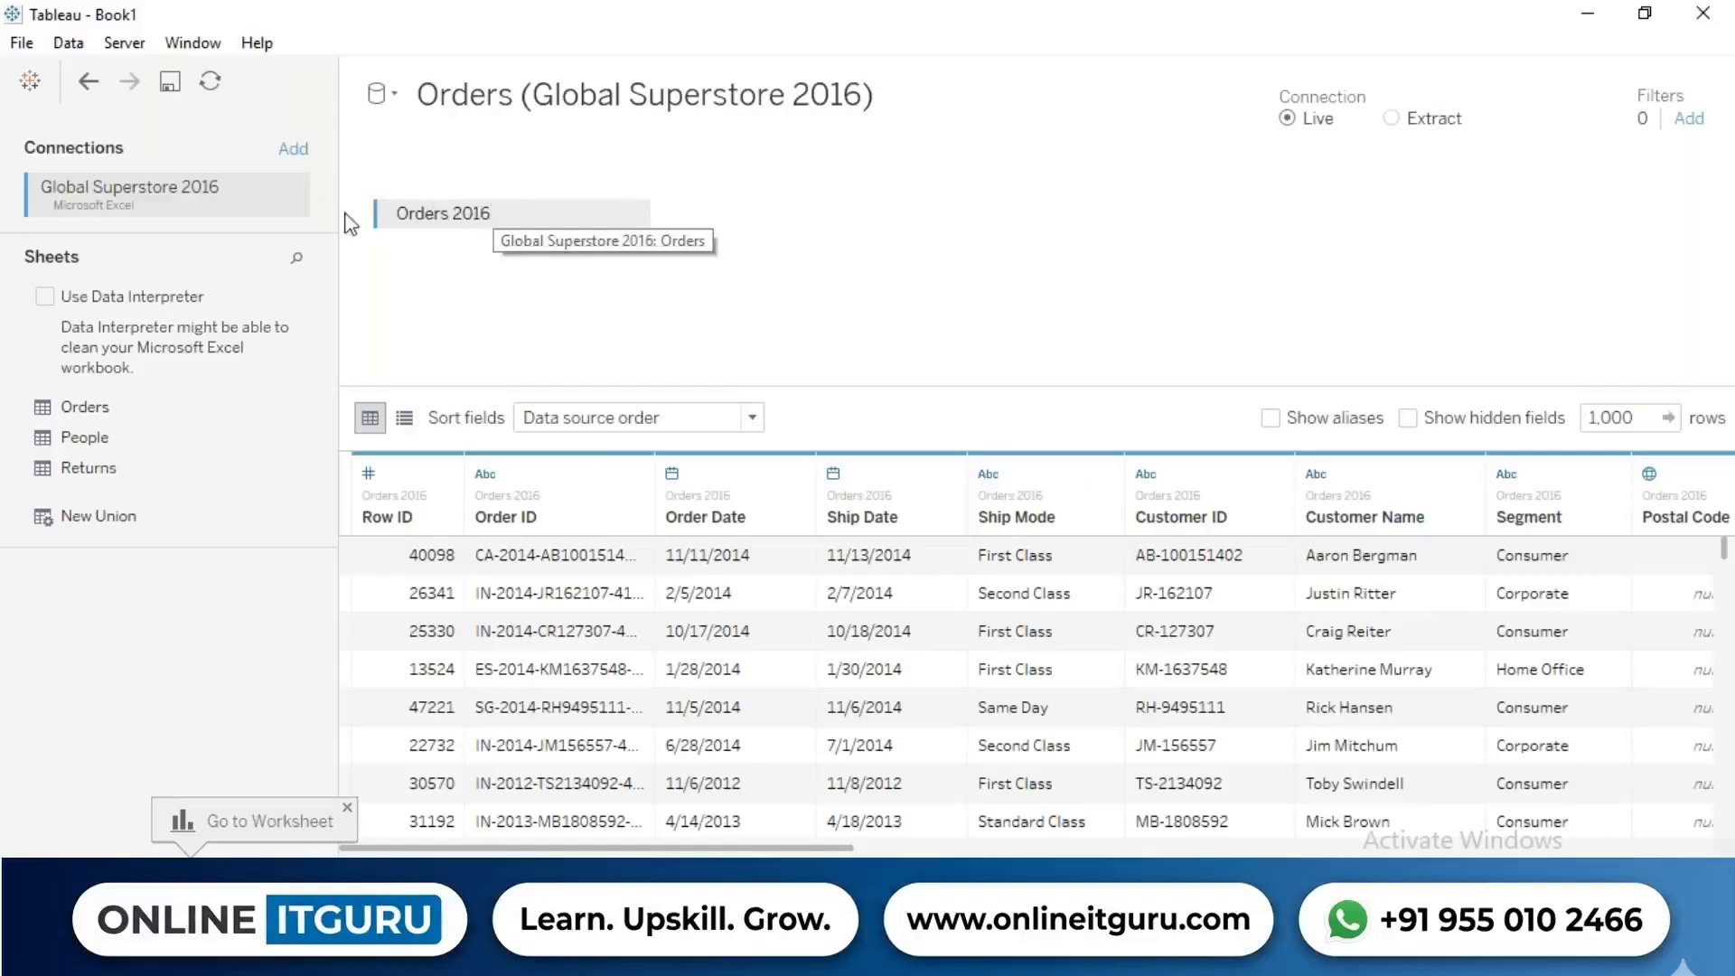
# Step: Rename the data source as "Orders (G S 2016)"
pyautogui.click(558, 96)
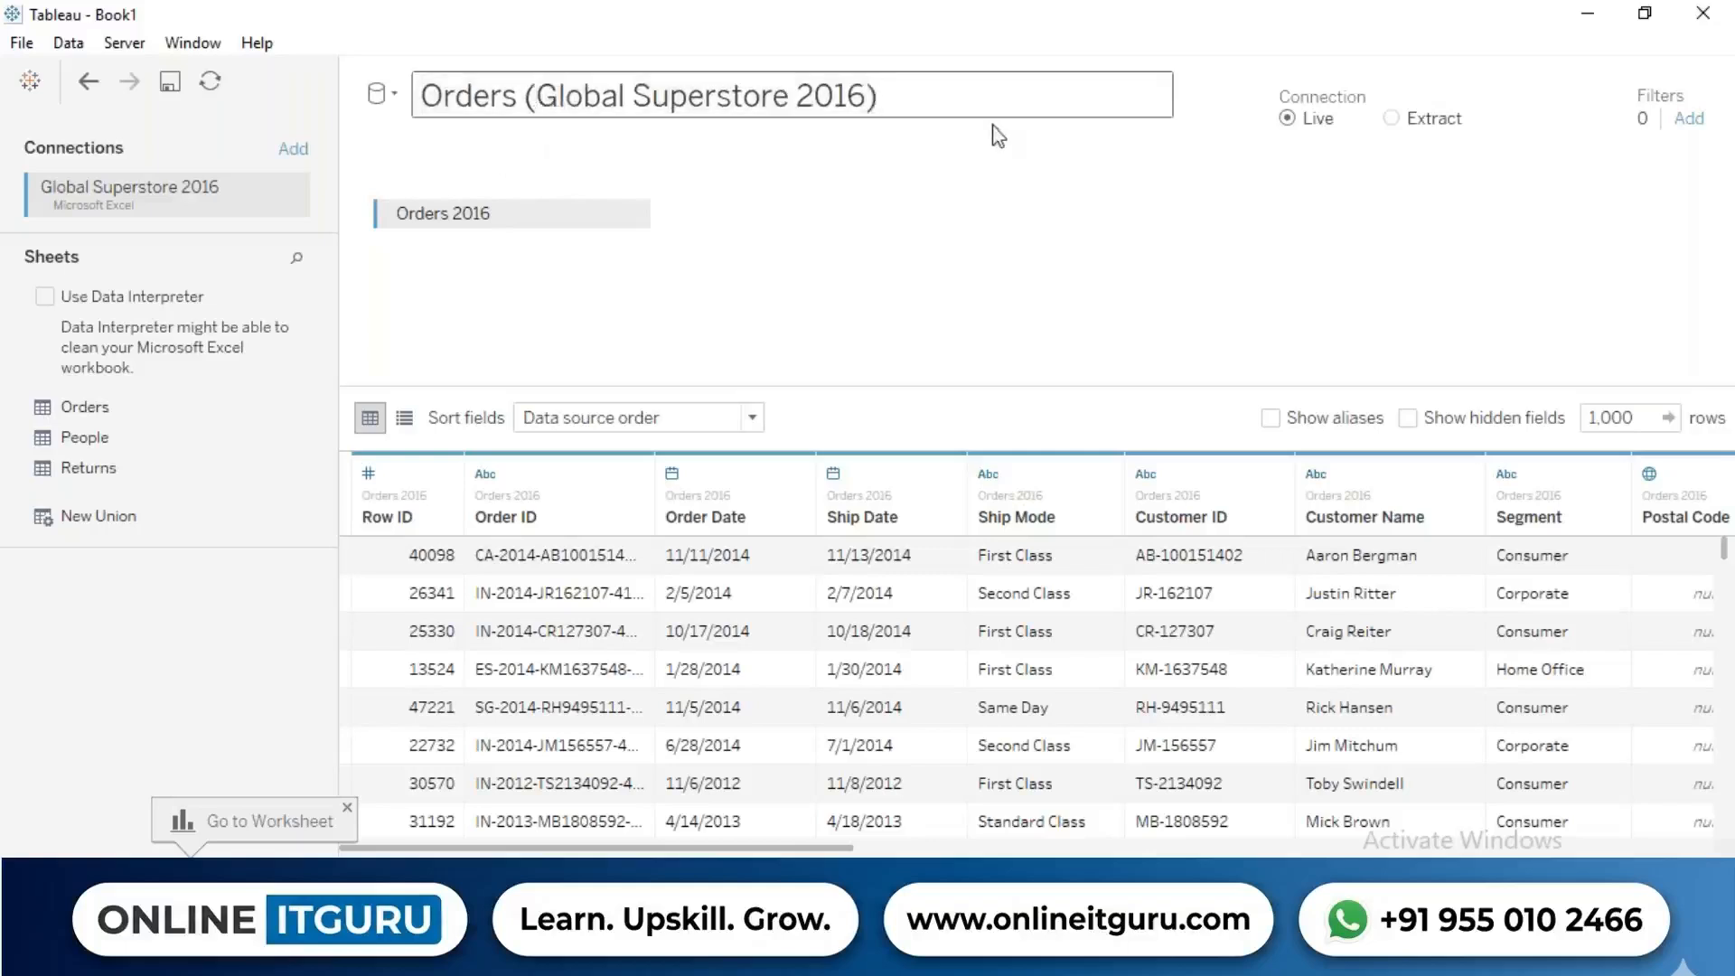
pyautogui.click(628, 97)
pyautogui.press('BackSpace')
pyautogui.press('BackSpace')
pyautogui.press('BackSpace')
pyautogui.press('BackSpace')
pyautogui.press('BackSpace')
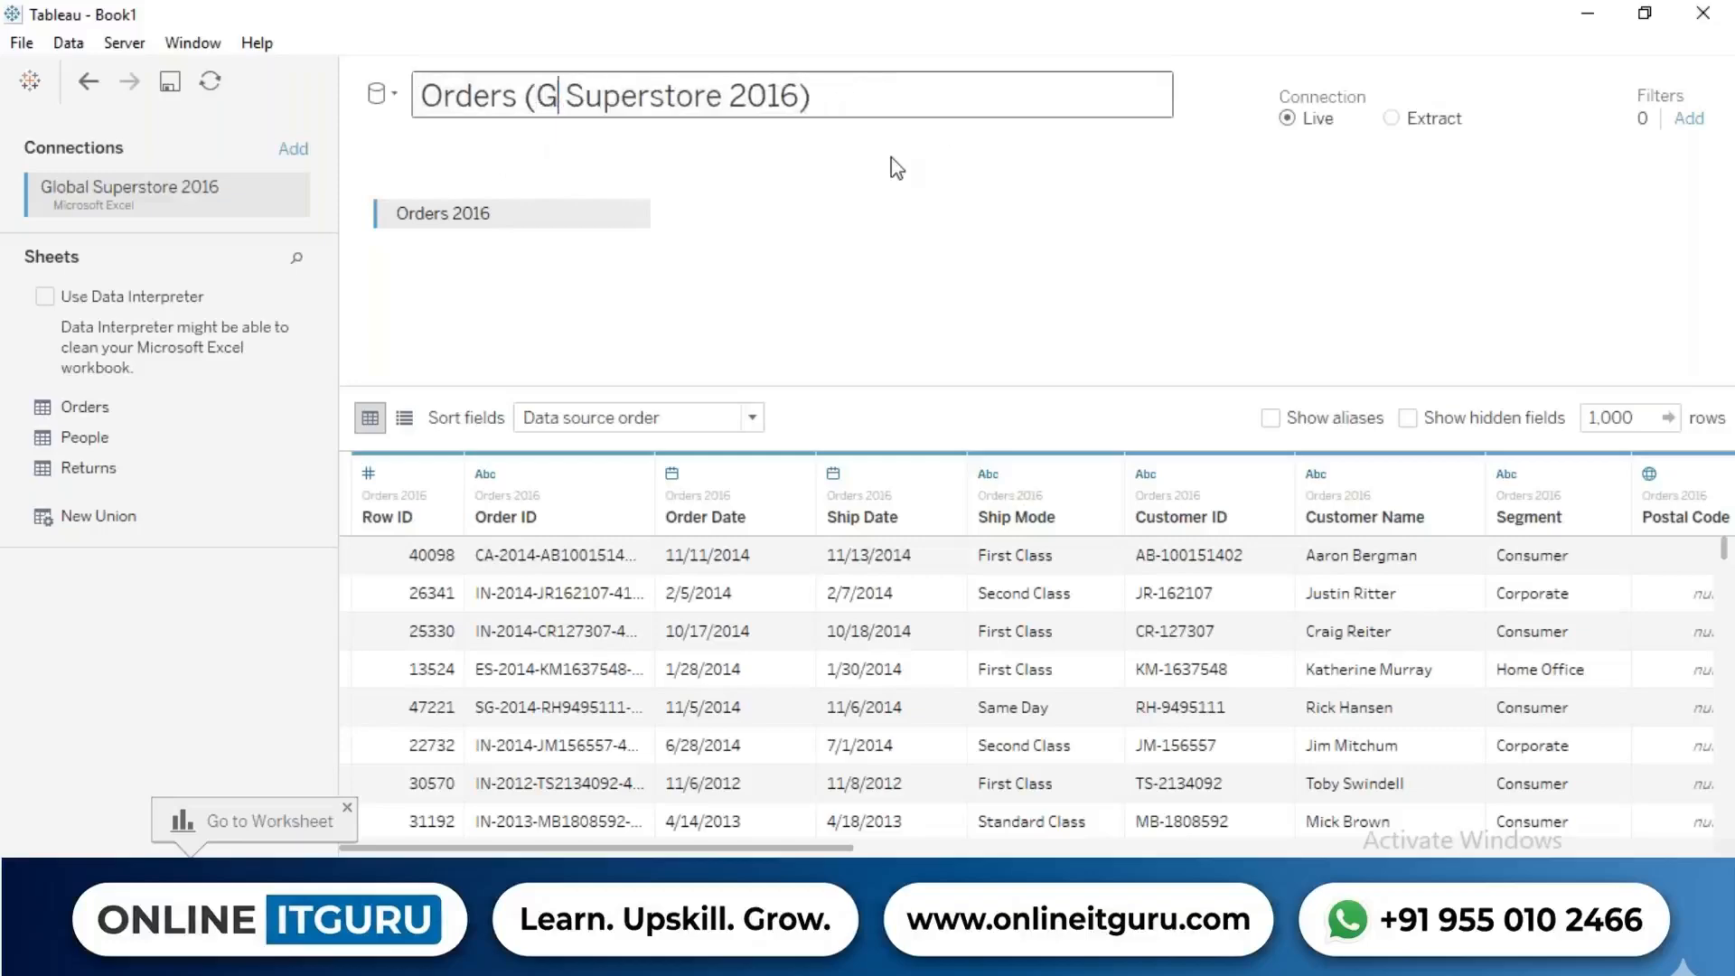
pyautogui.press('Right')
pyautogui.press('Right')
pyautogui.press('Right')
pyautogui.press('Right')
pyautogui.press('Right')
pyautogui.press('Right')
pyautogui.press('Right')
pyautogui.press('Right')
pyautogui.press('Right')
pyautogui.press('Right')
pyautogui.press('Right')
pyautogui.press('BackSpace')
pyautogui.press('BackSpace')
pyautogui.press('BackSpace')
pyautogui.press('BackSpace')
pyautogui.press('BackSpace')
pyautogui.press('BackSpace')
pyautogui.press('BackSpace')
pyautogui.press('BackSpace')
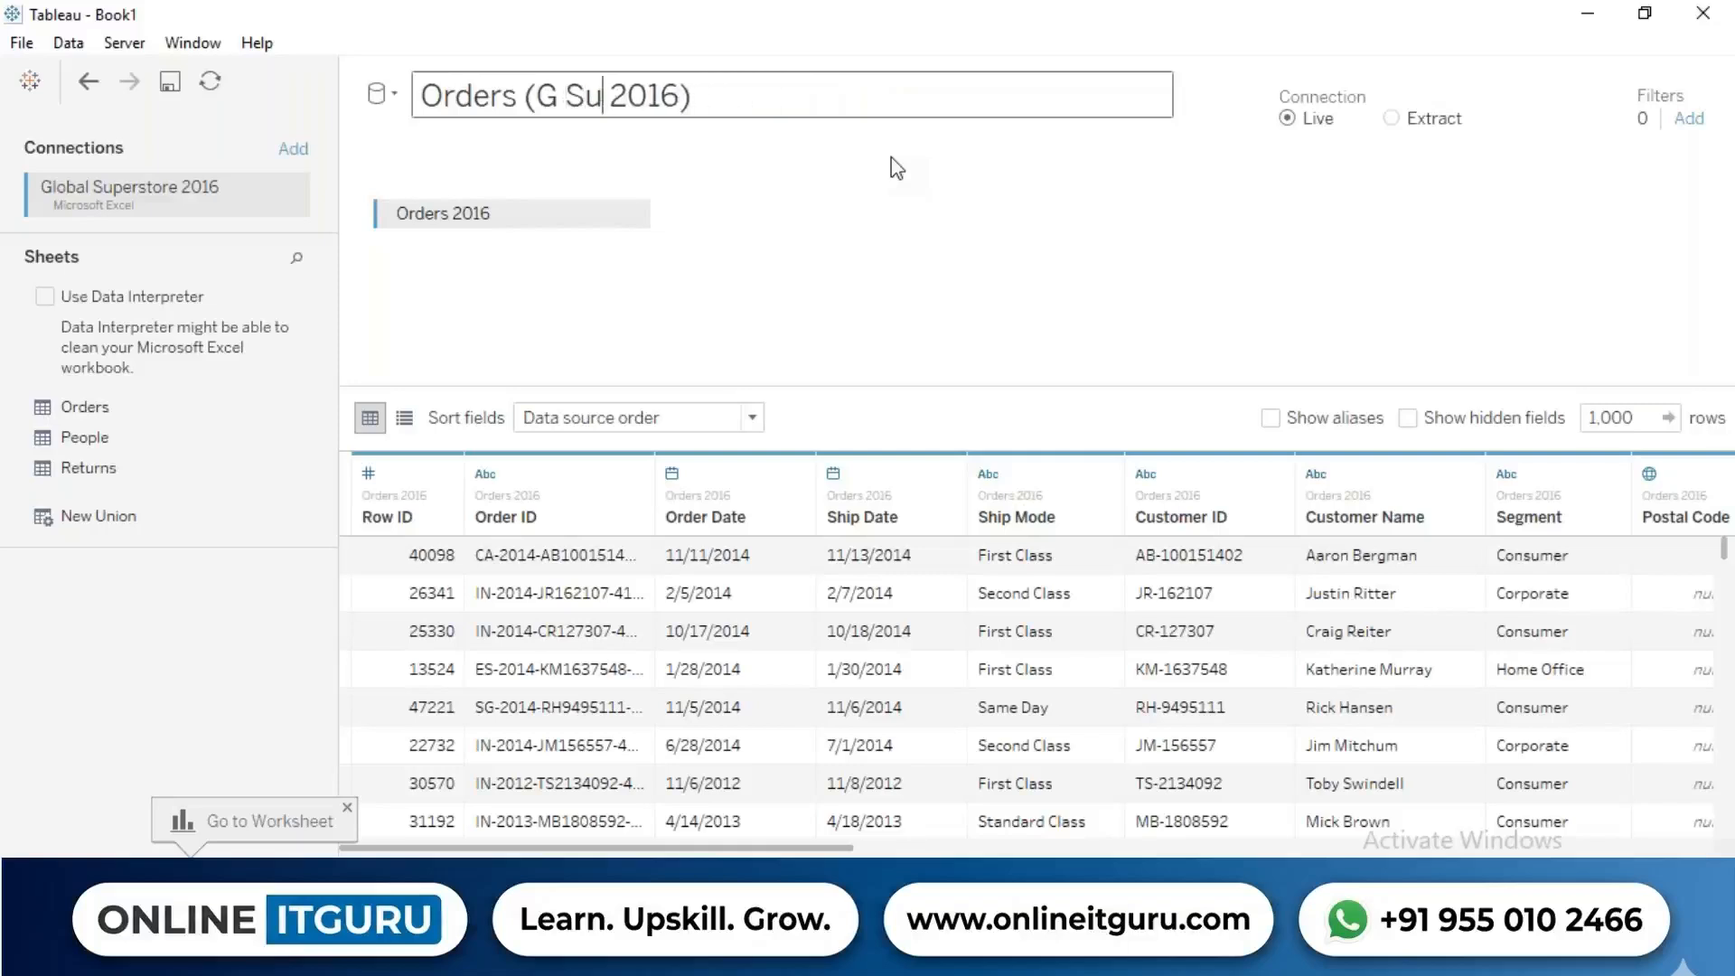
pyautogui.press('BackSpace')
pyautogui.click(893, 171)
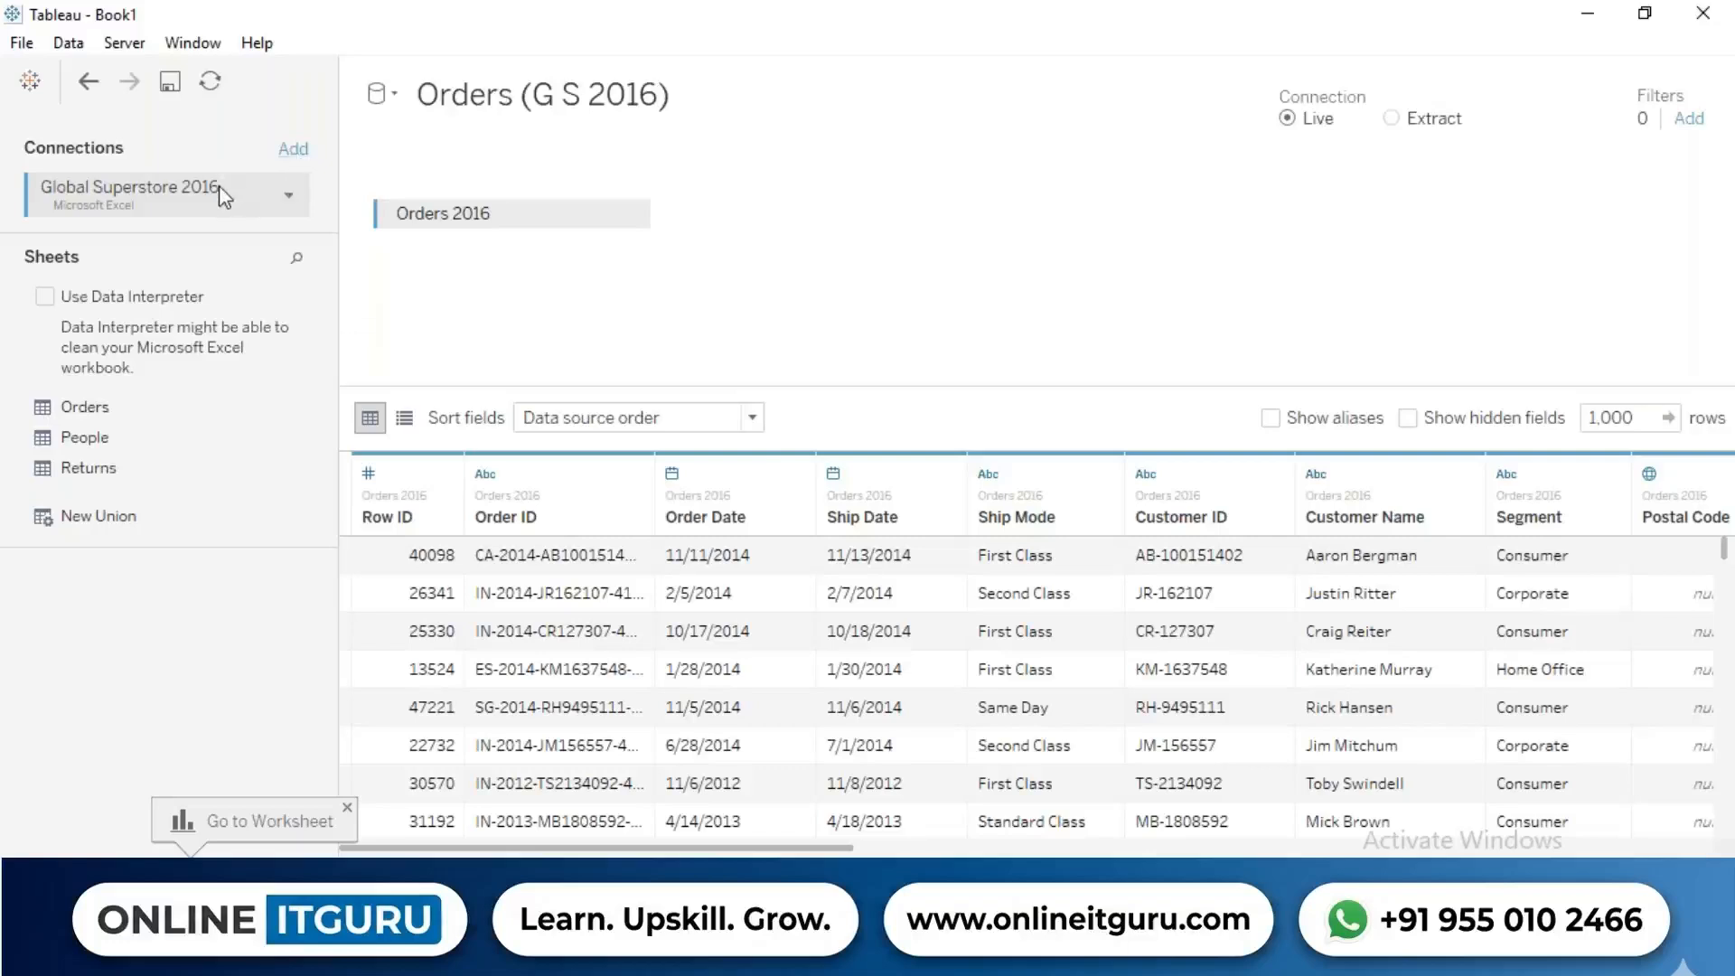
# Step: Open the name of the Global Superstore 2016 connection for editing
pyautogui.doubleClick(182, 187)
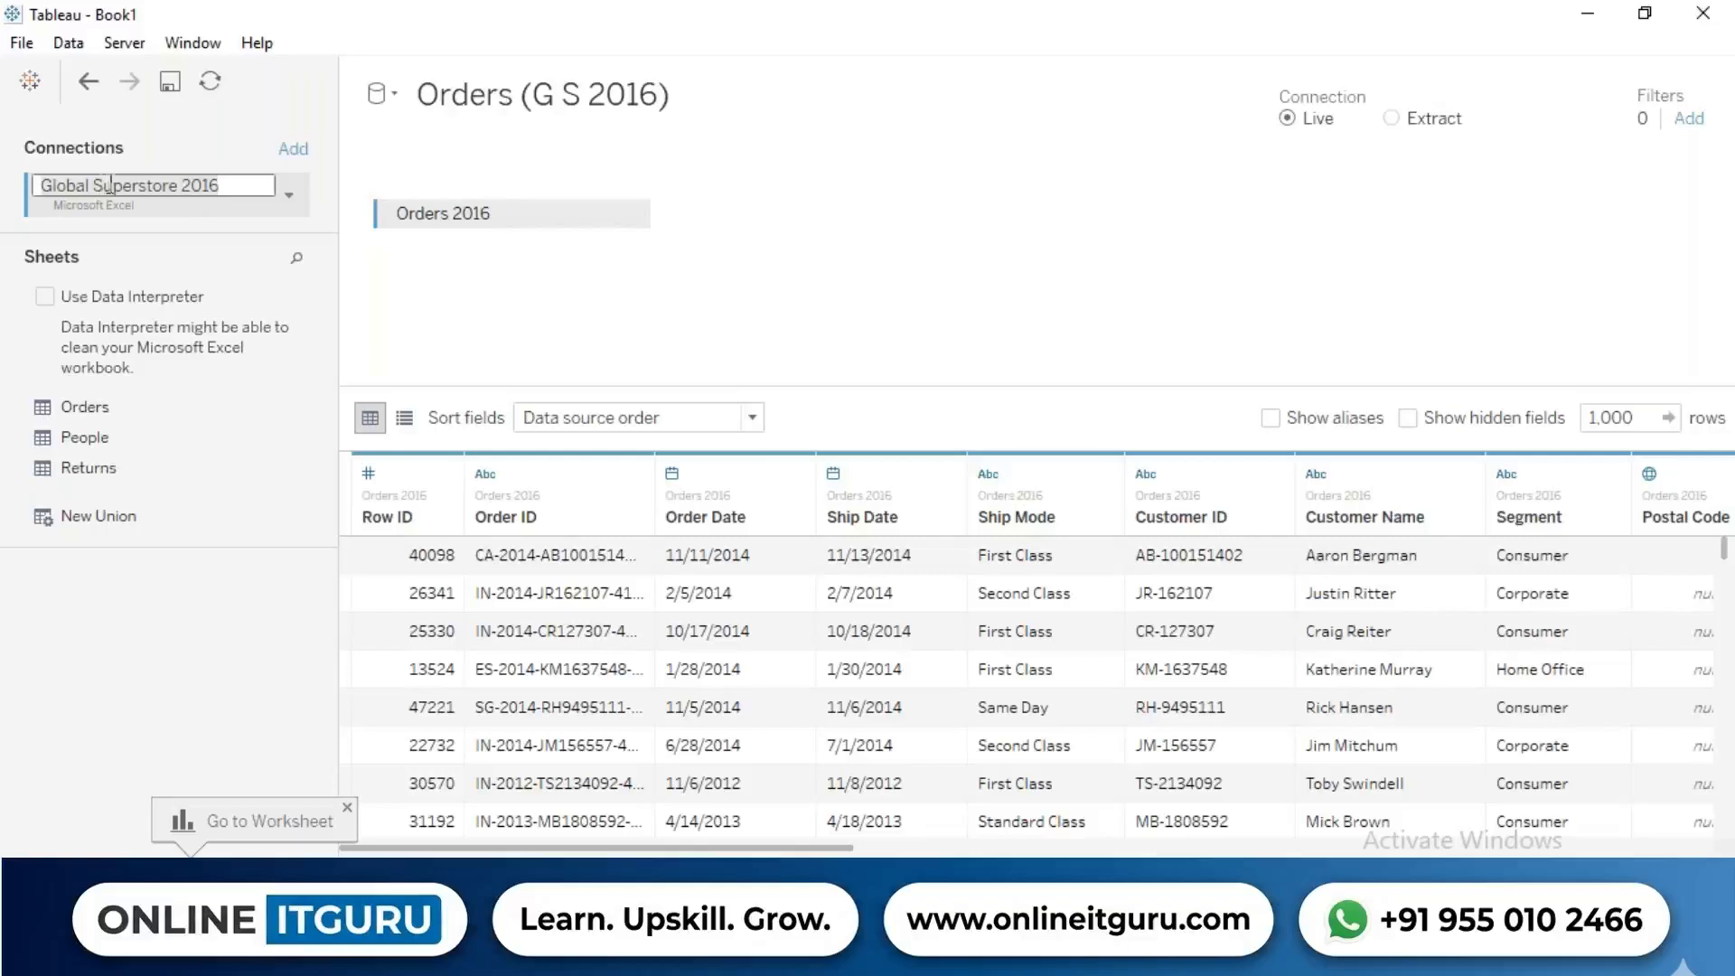
pyautogui.press('Home')
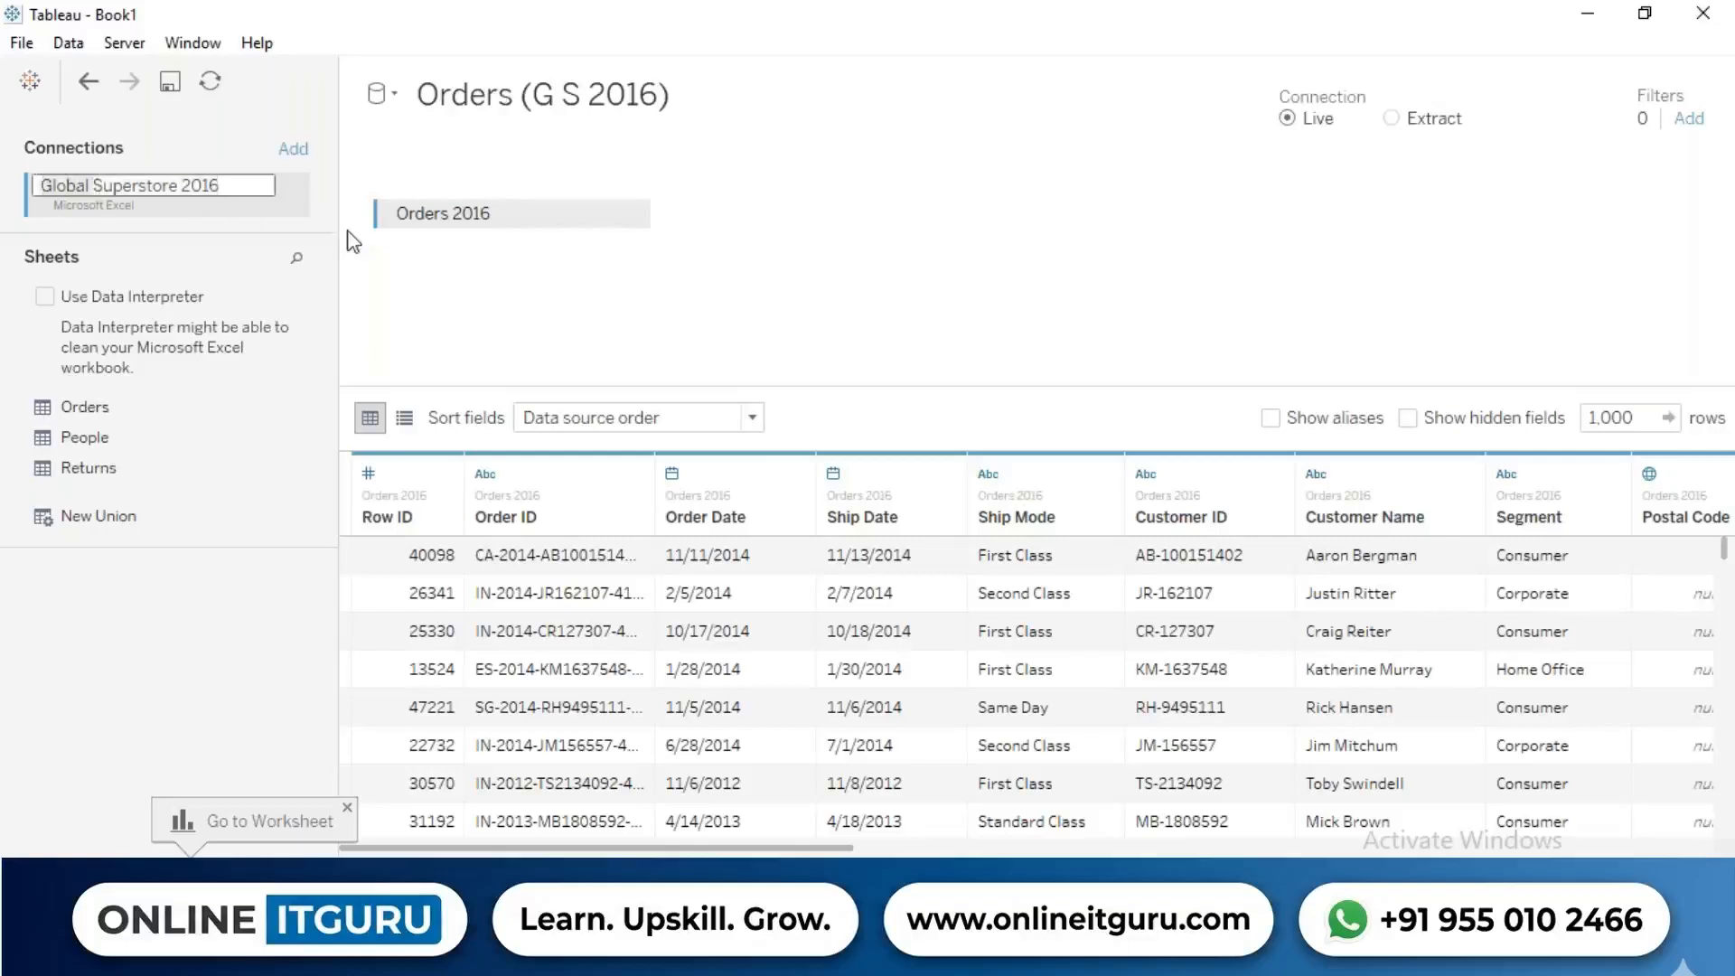
pyautogui.click(521, 315)
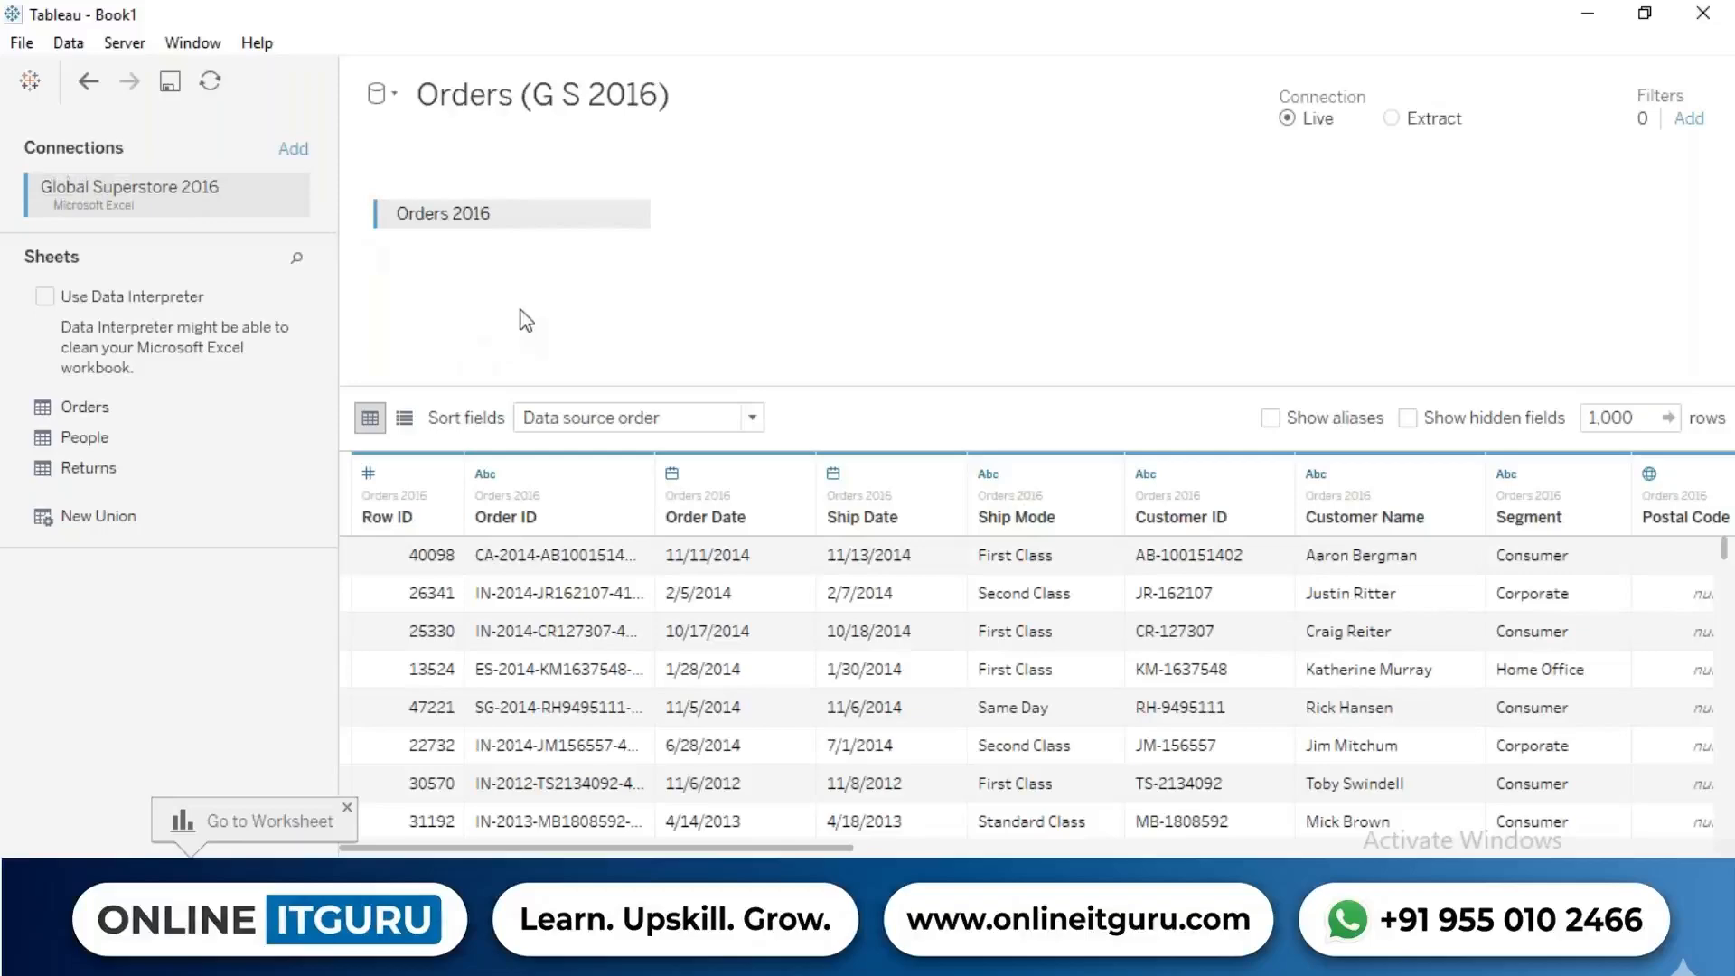
pyautogui.doubleClick(132, 185)
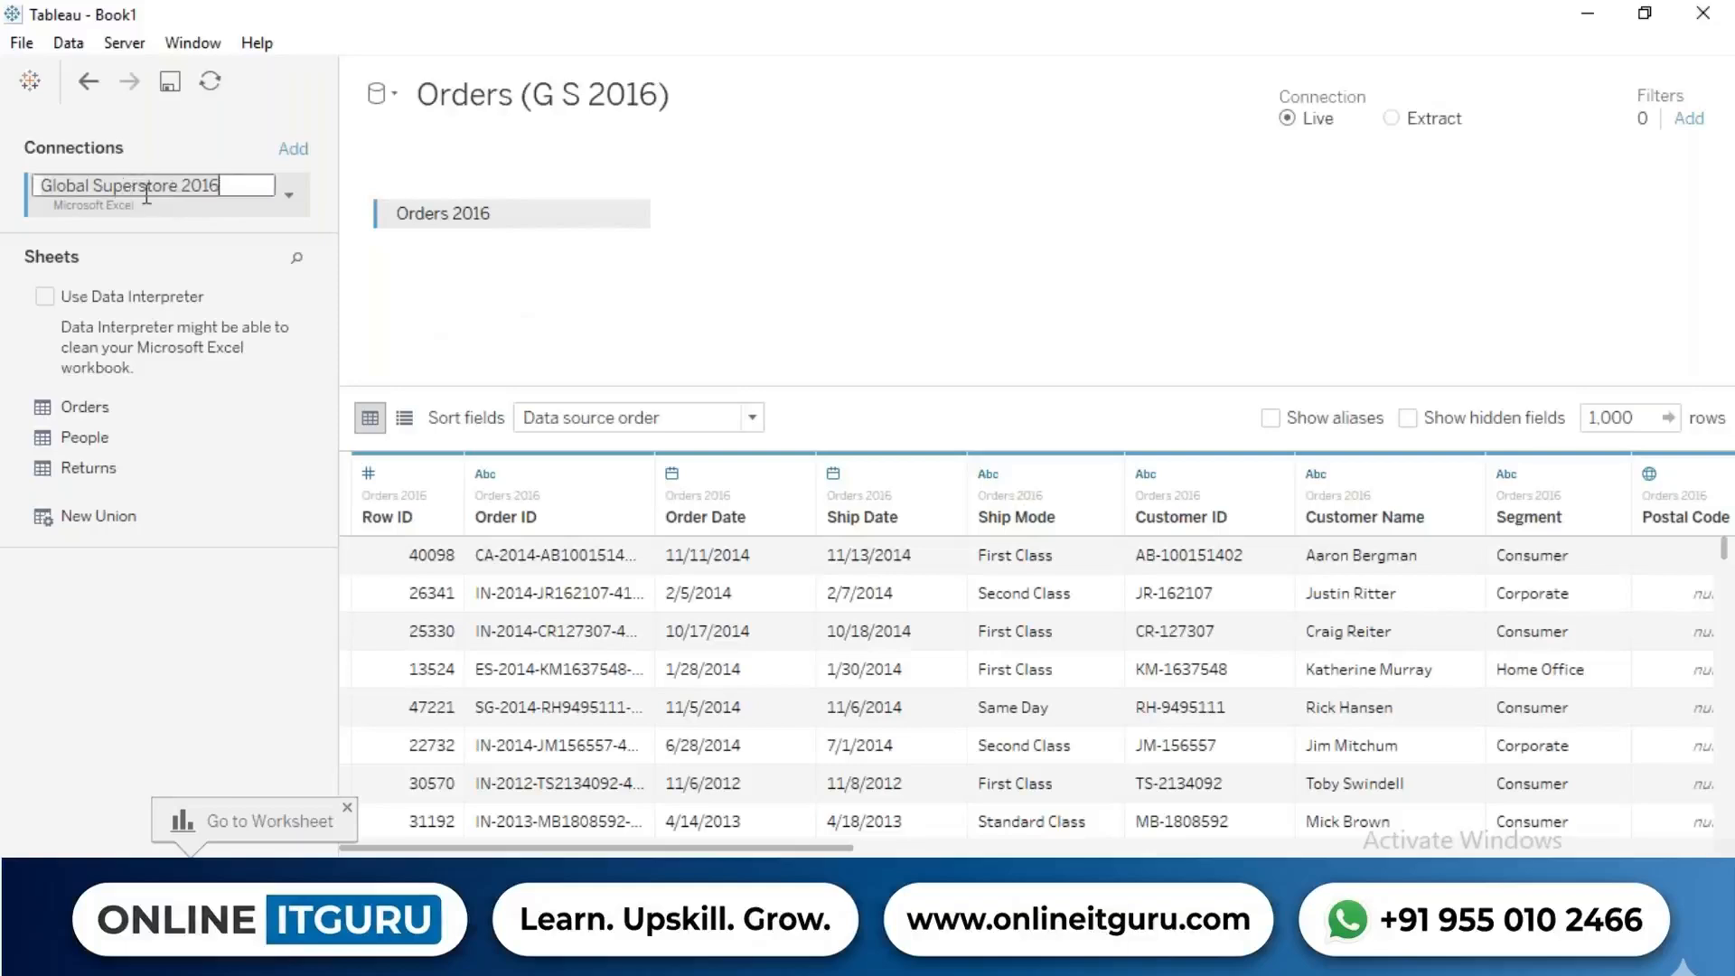
pyautogui.click(542, 321)
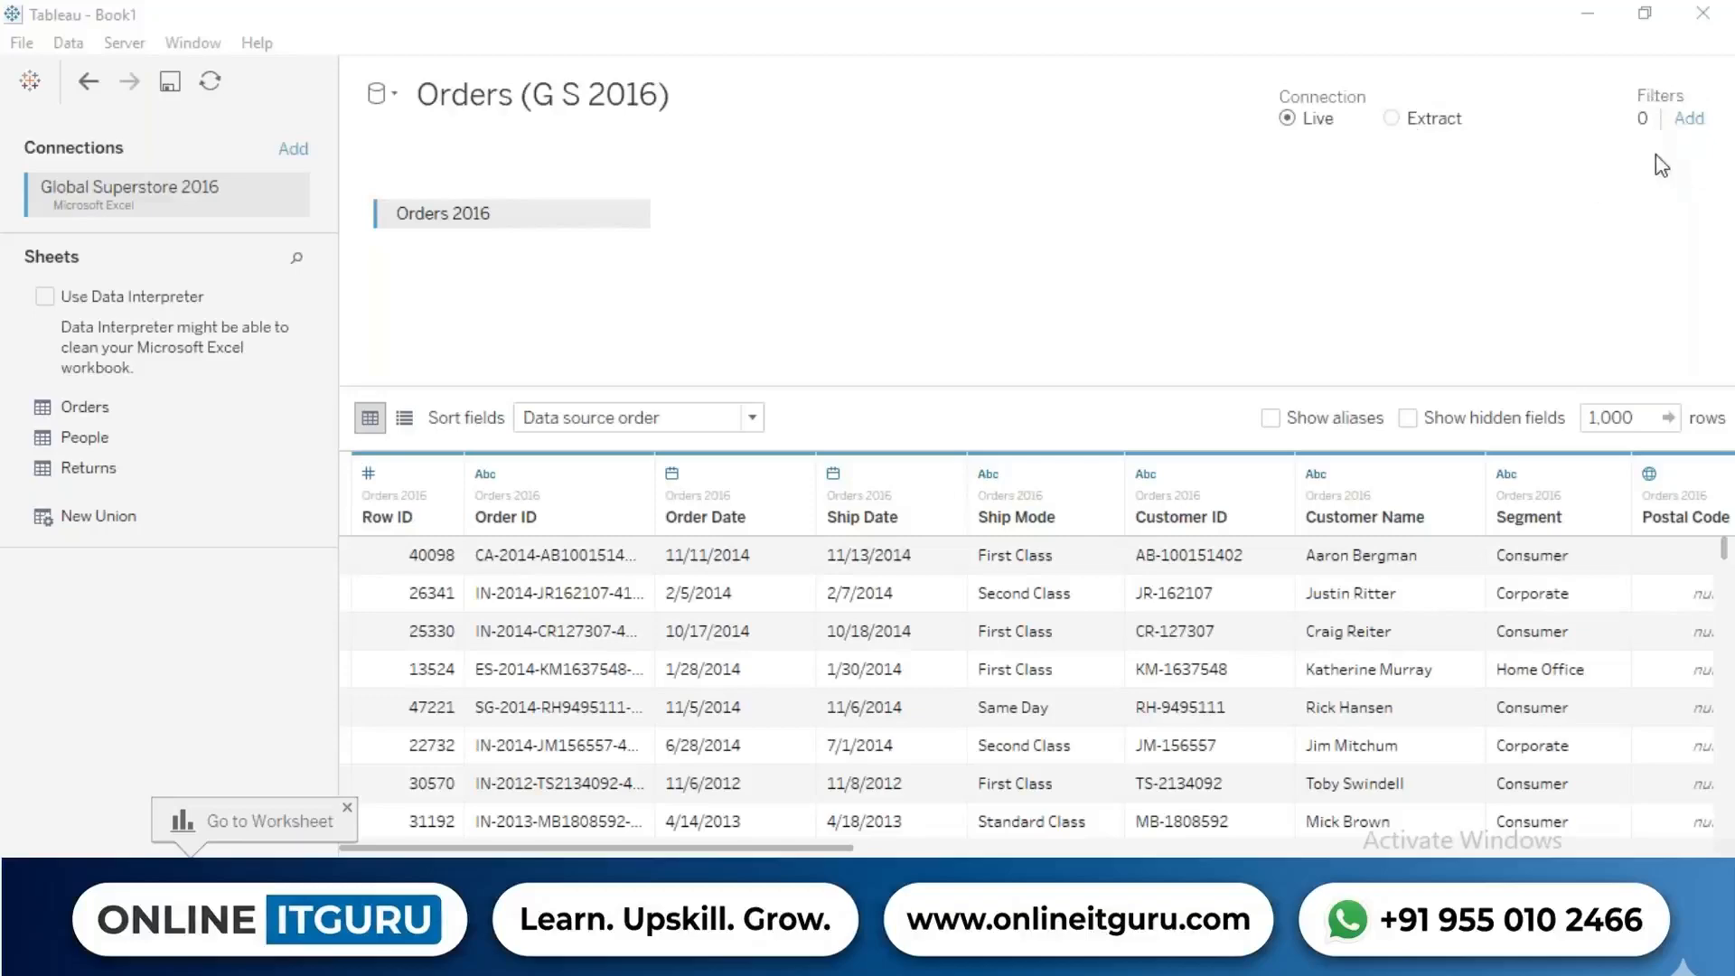
# Step: Try out a data source filter on the years of Order Date with 2014 selected, and cancel it
pyautogui.click(1686, 118)
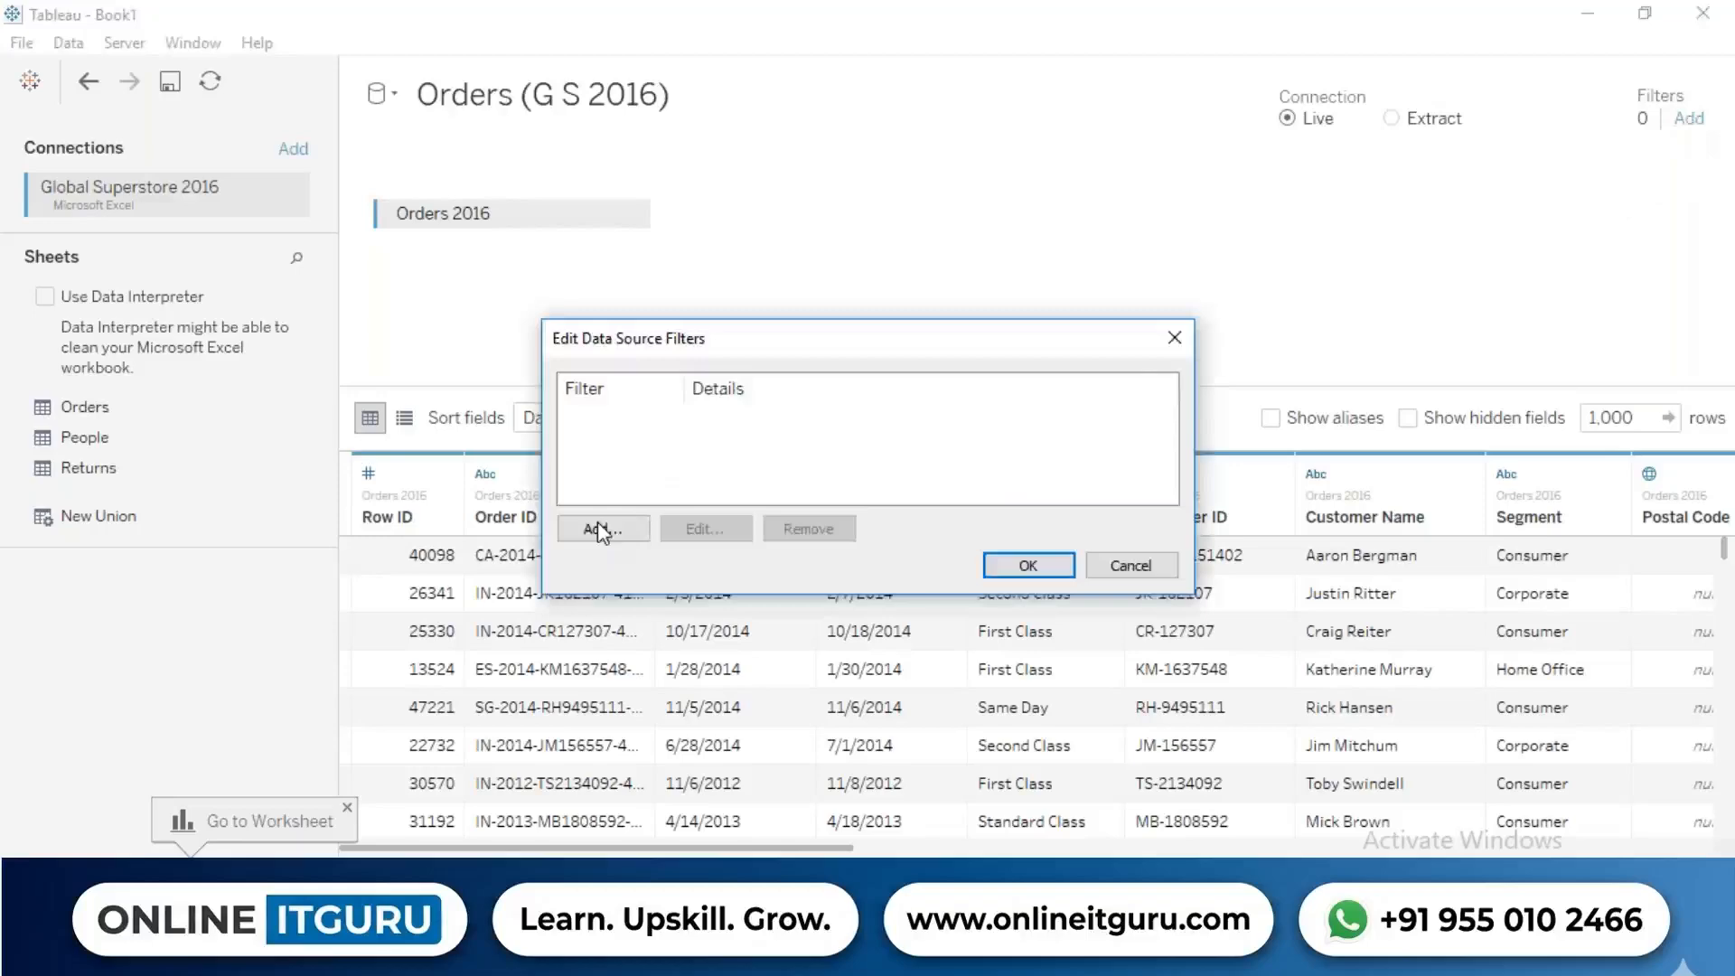
pyautogui.click(598, 529)
pyautogui.scroll(-1, 739, 529)
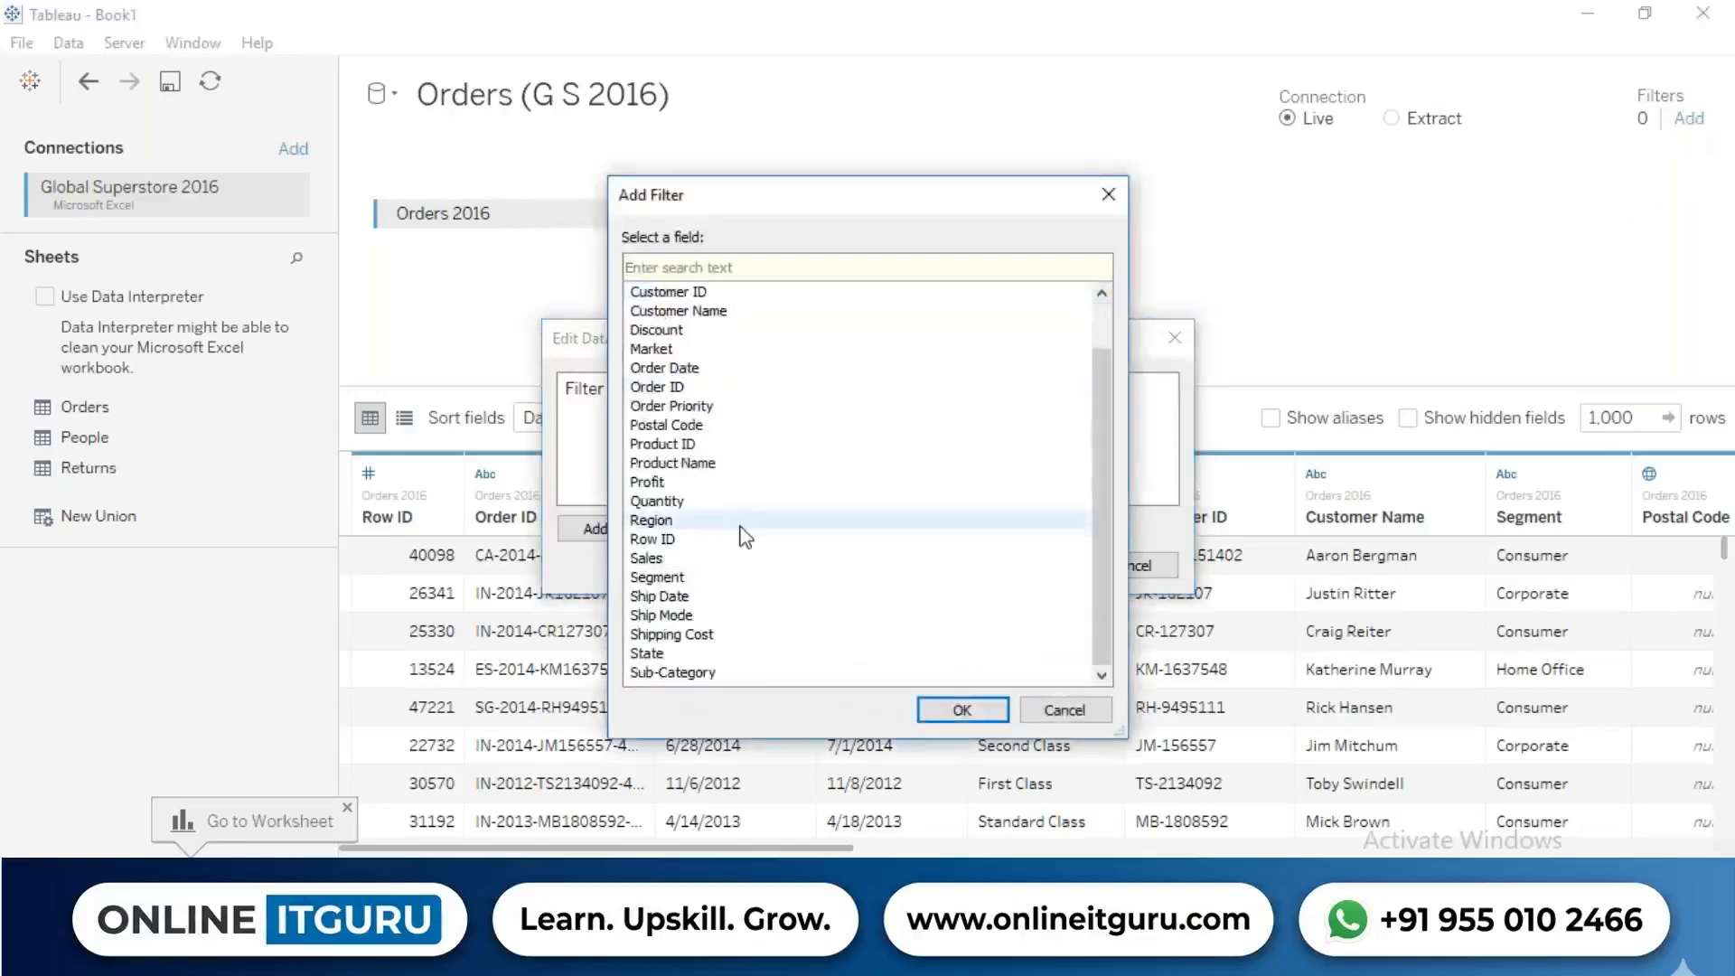
pyautogui.click(687, 368)
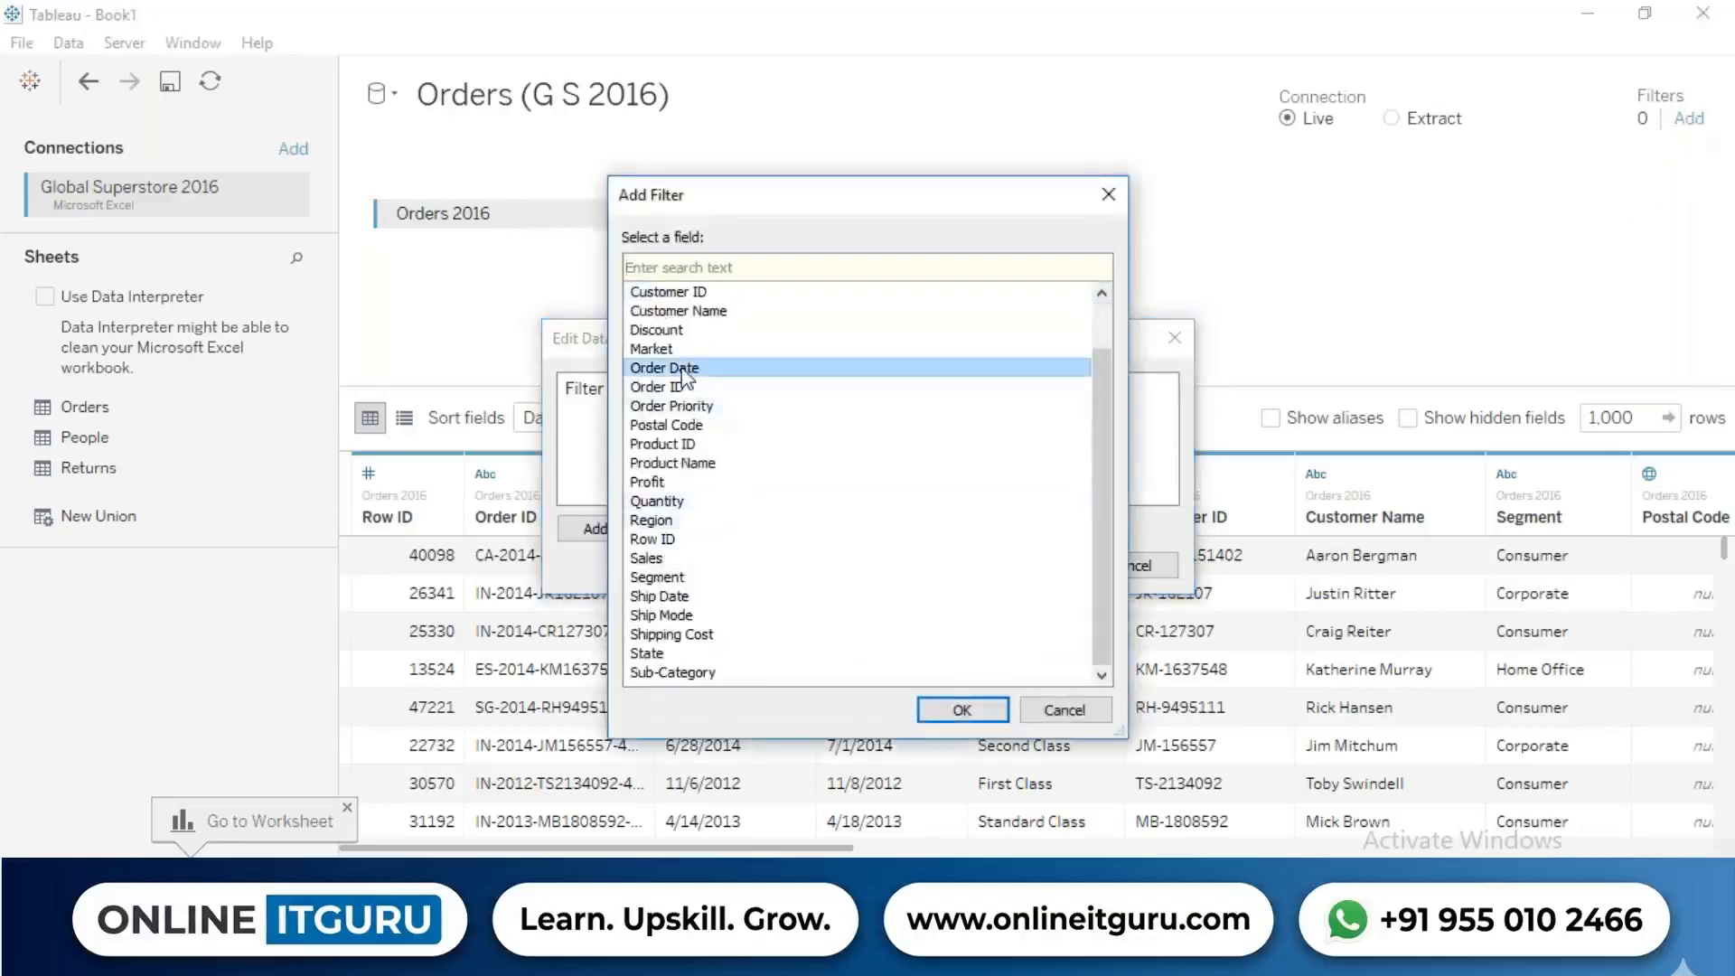
pyautogui.click(953, 712)
pyautogui.click(763, 395)
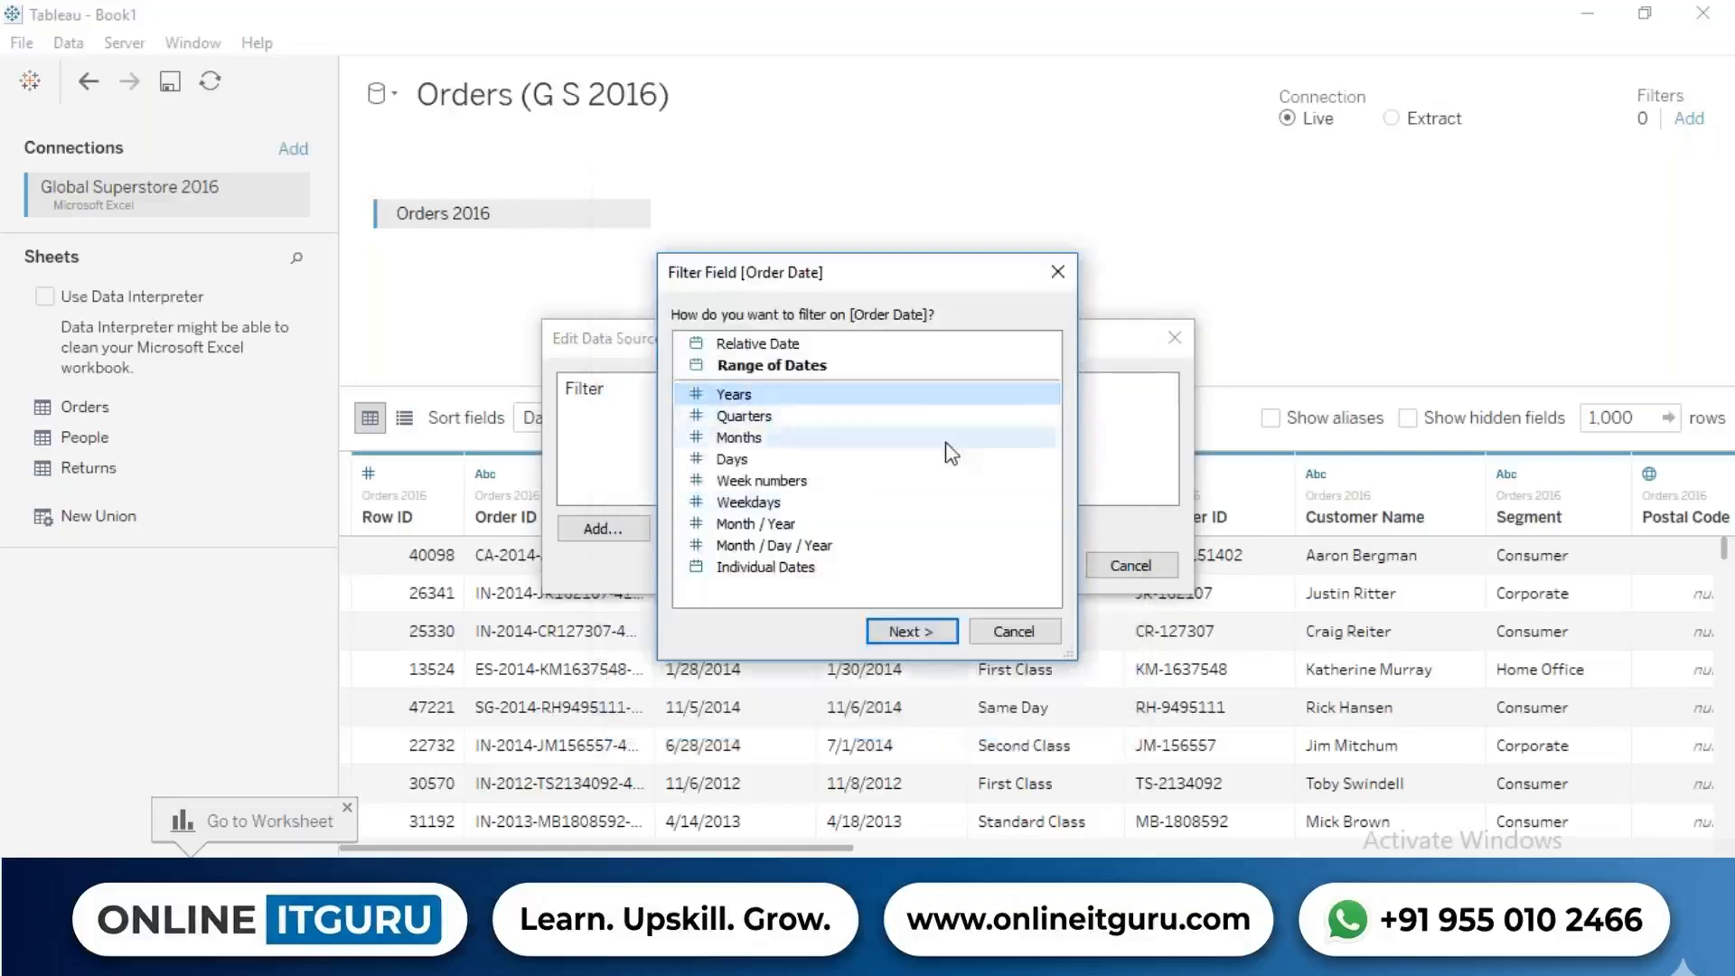
pyautogui.click(927, 637)
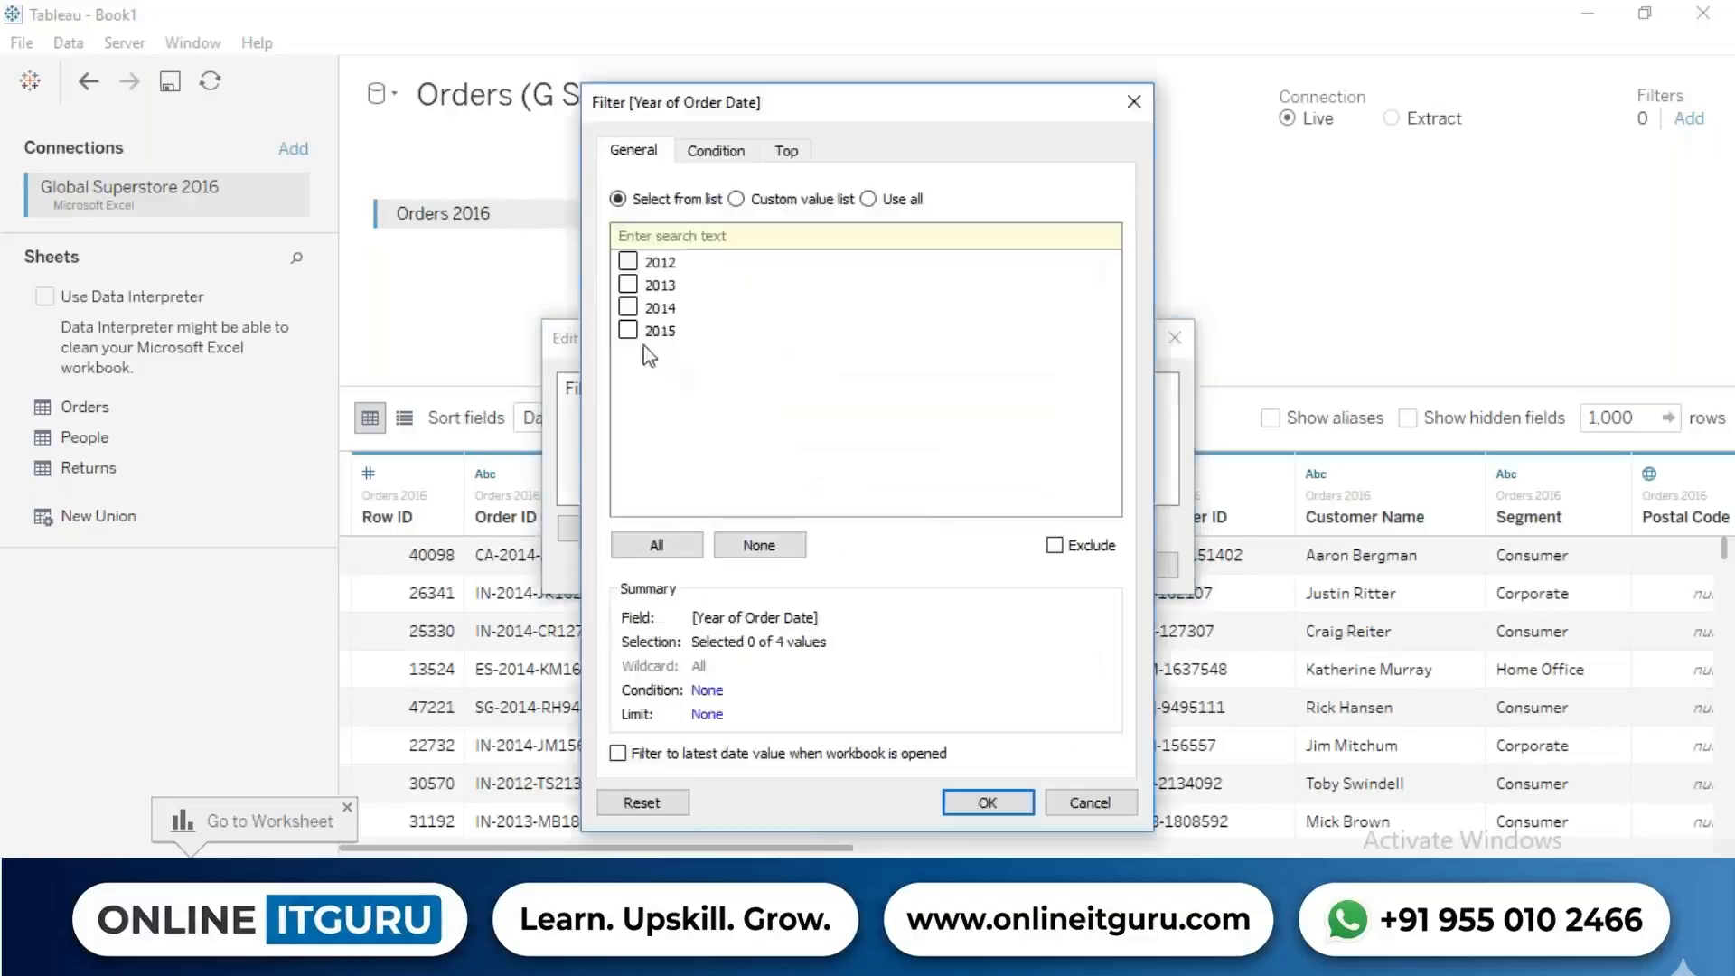
pyautogui.click(628, 309)
pyautogui.click(1084, 814)
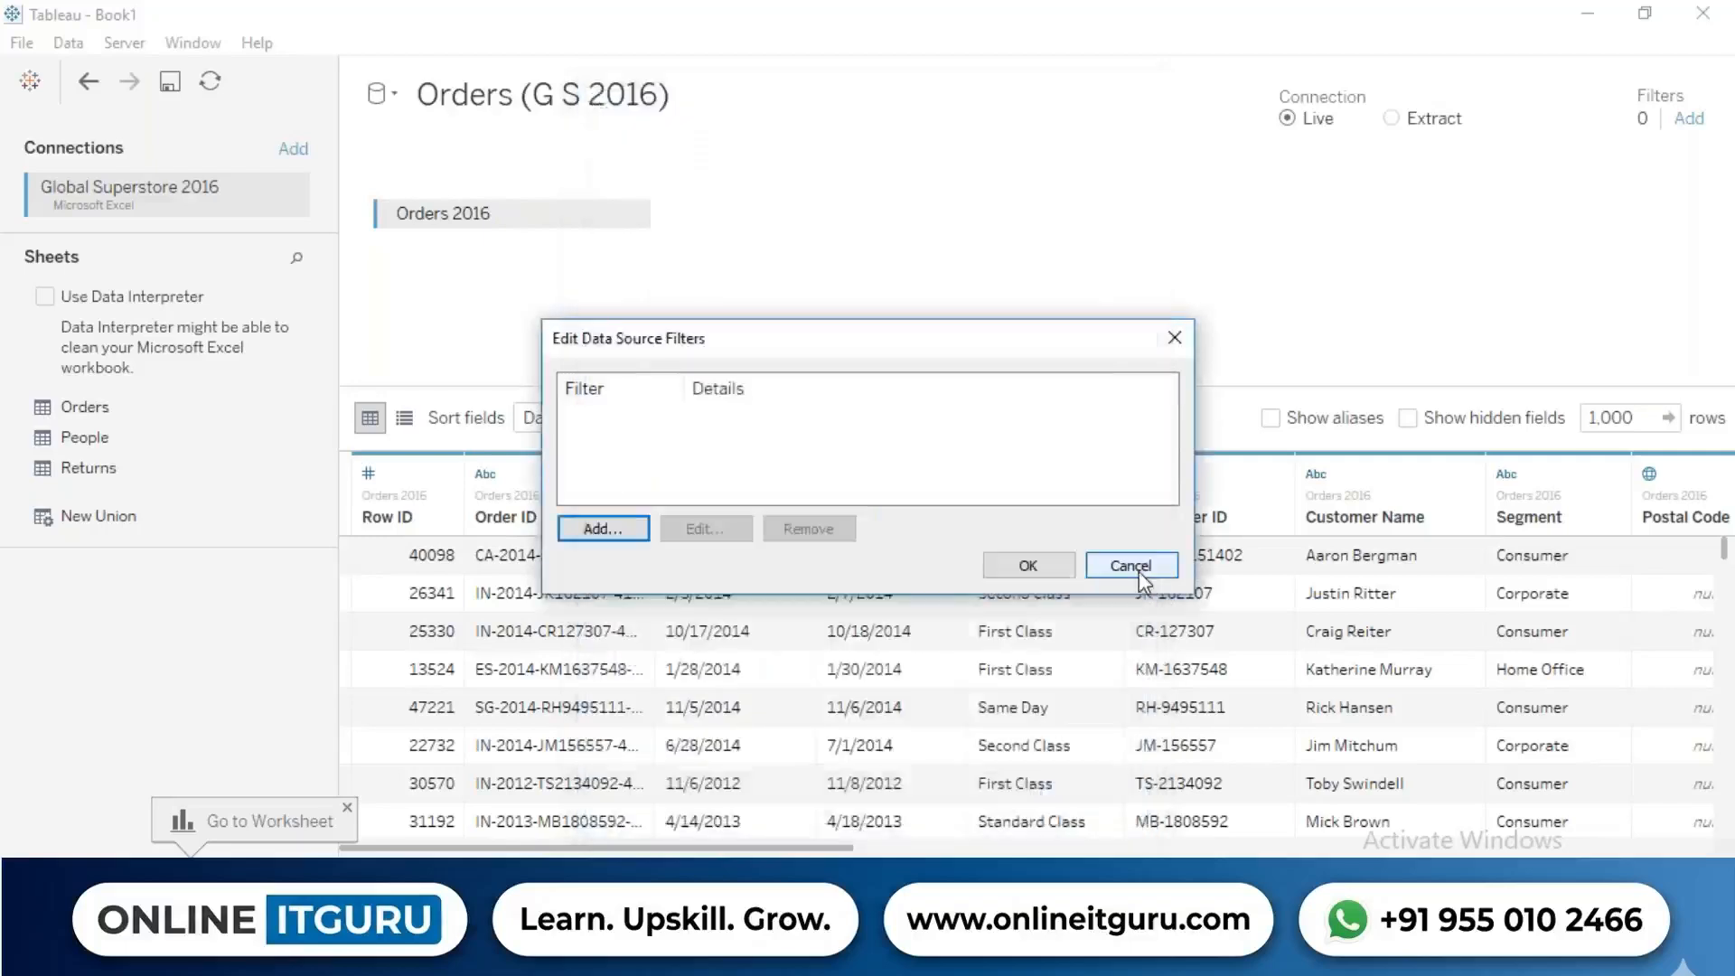
pyautogui.click(1139, 571)
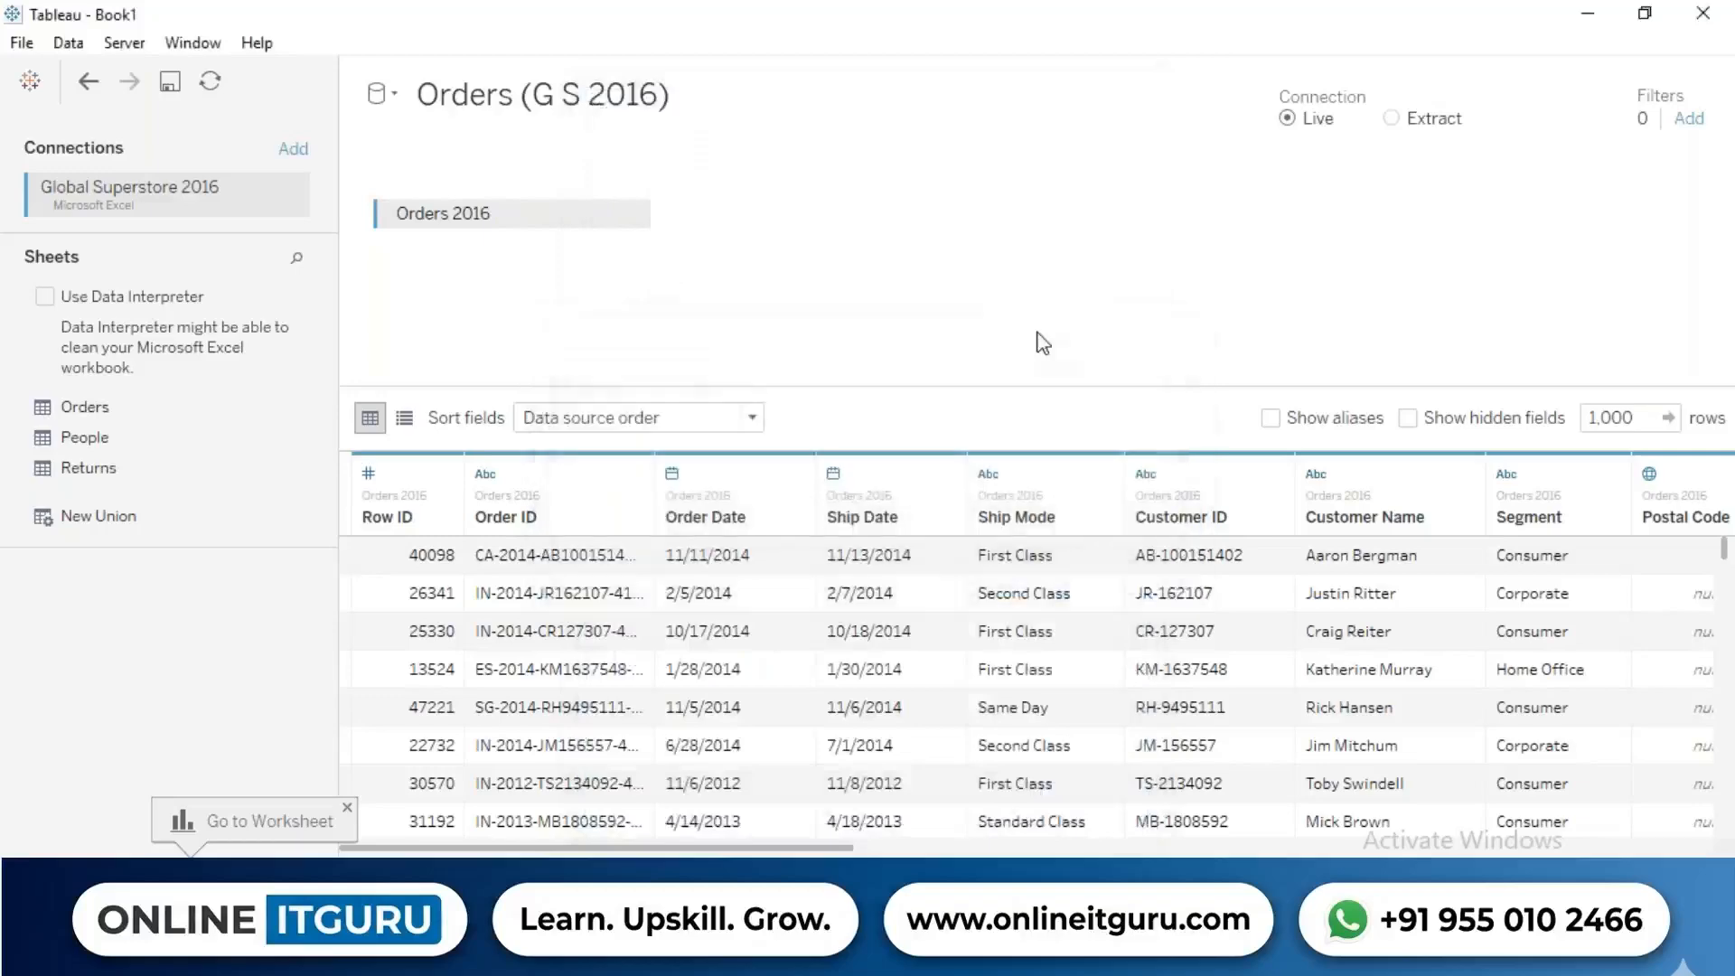